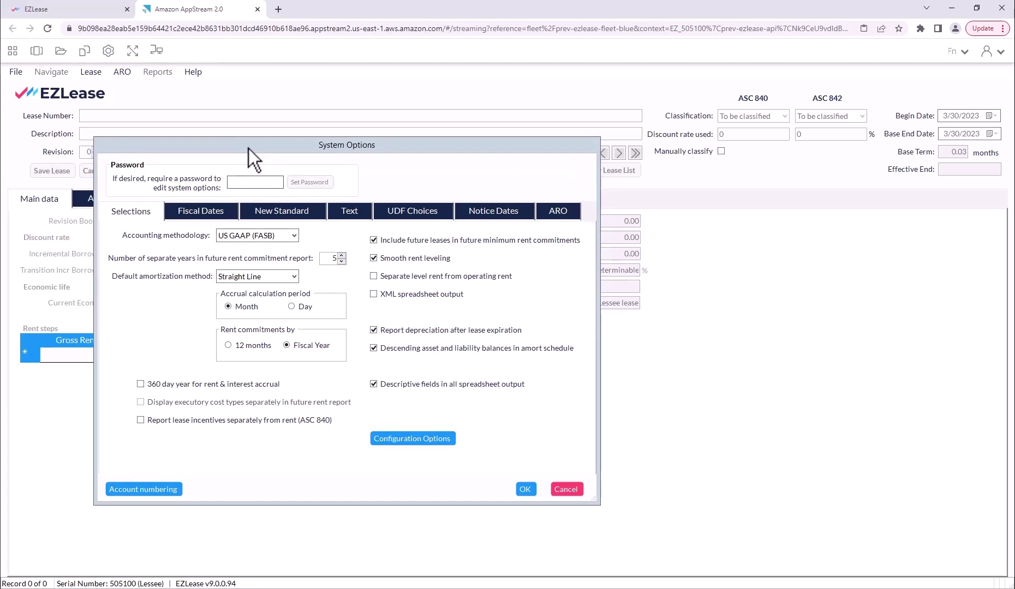
# Step: Examine the system options for accounting methodology, fiscal dates, the new standard and user-defined text fields
pyautogui.click(294, 236)
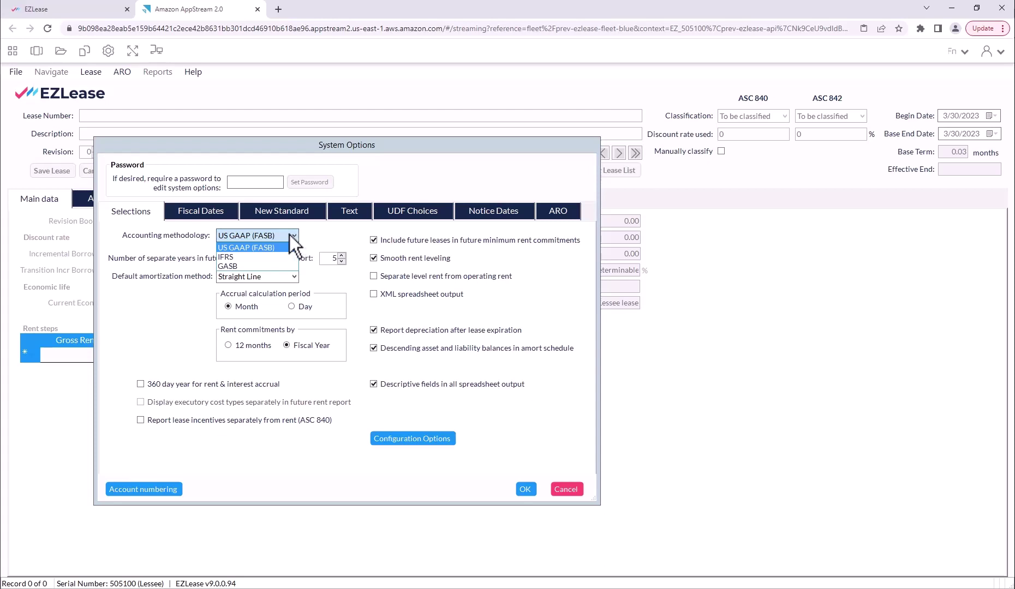
pyautogui.click(289, 234)
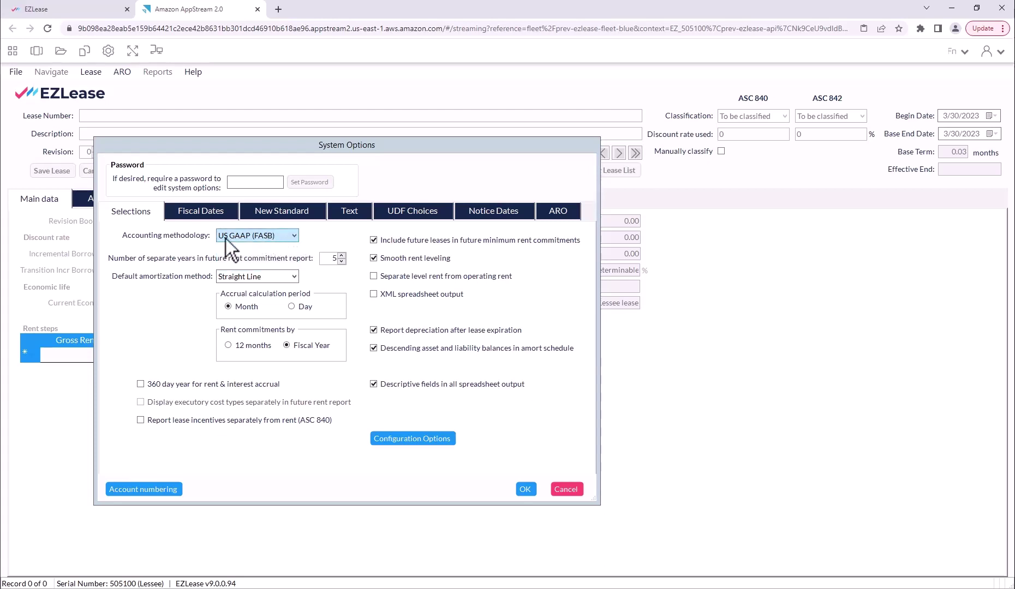
pyautogui.click(179, 212)
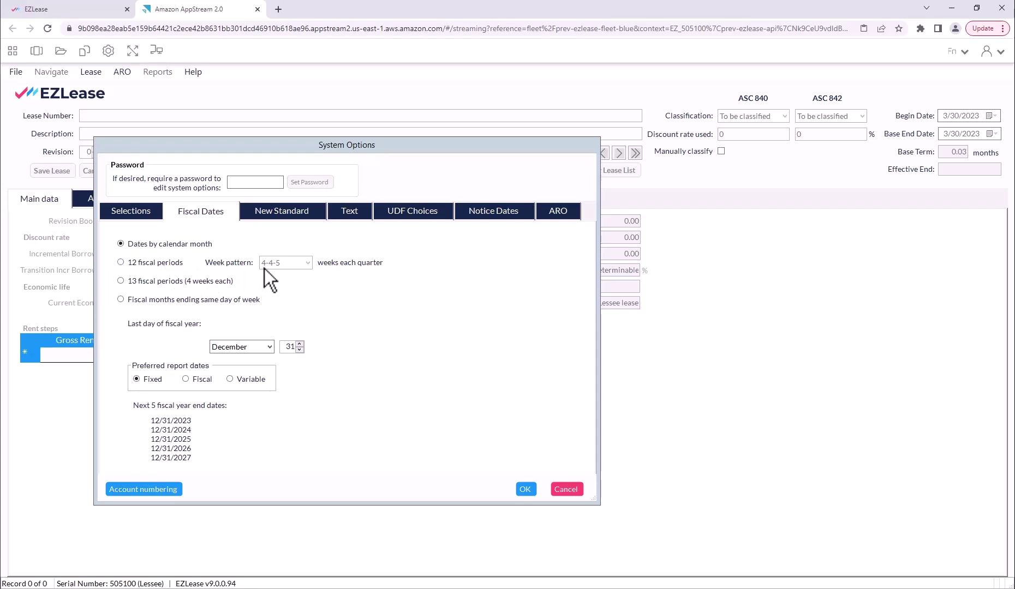
pyautogui.click(271, 212)
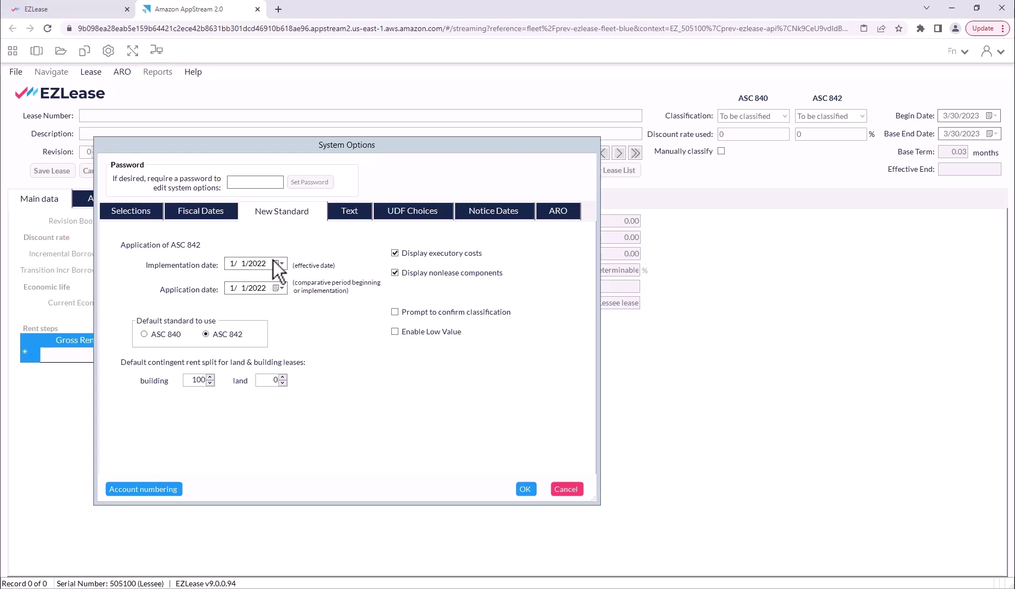
pyautogui.click(344, 219)
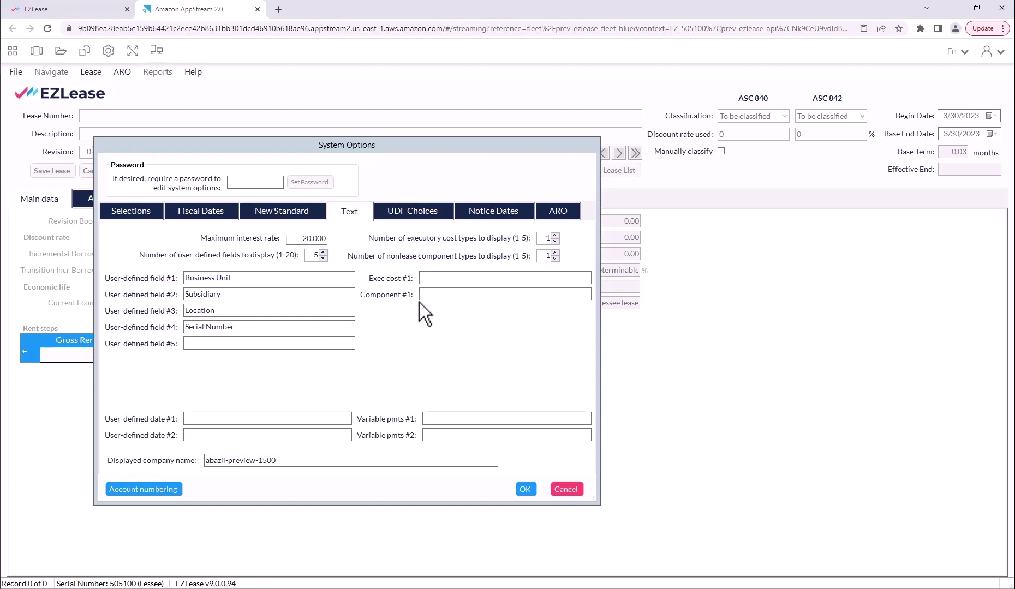
# Step: Examine the account numbers of the Standard account number group, then the notice date options
pyautogui.click(144, 489)
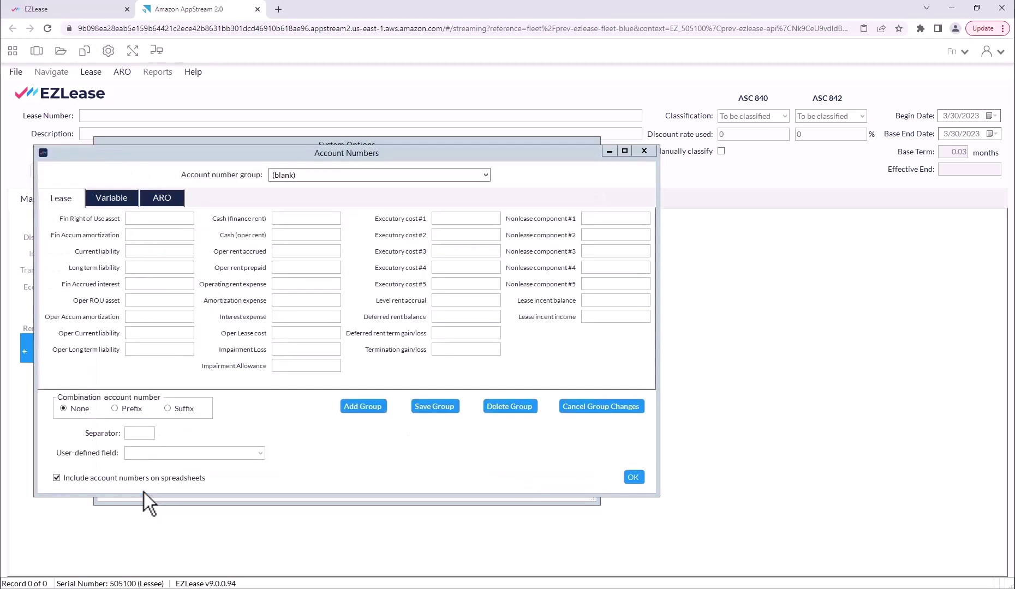
pyautogui.click(324, 175)
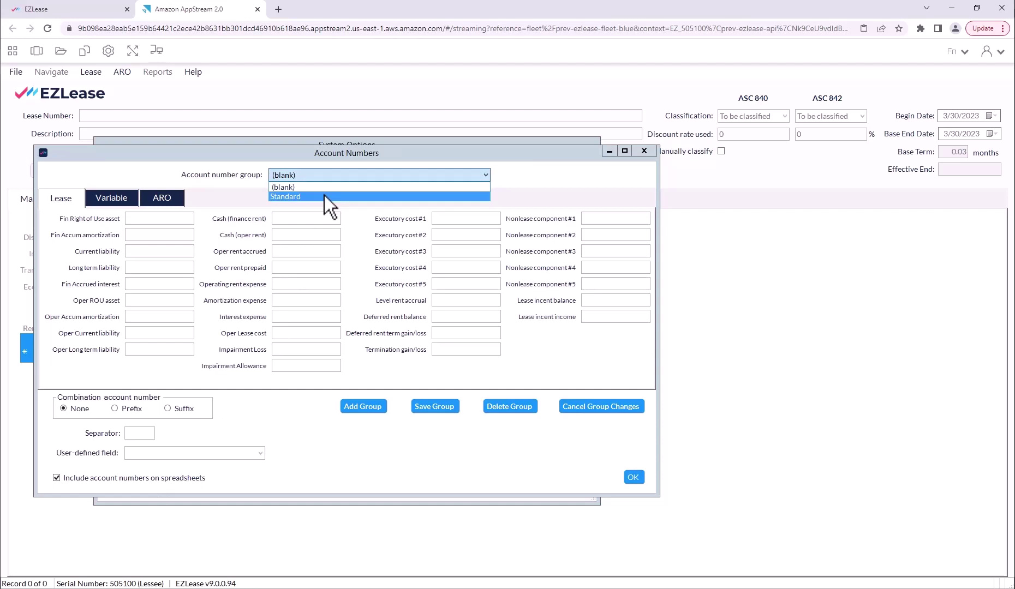
pyautogui.click(324, 195)
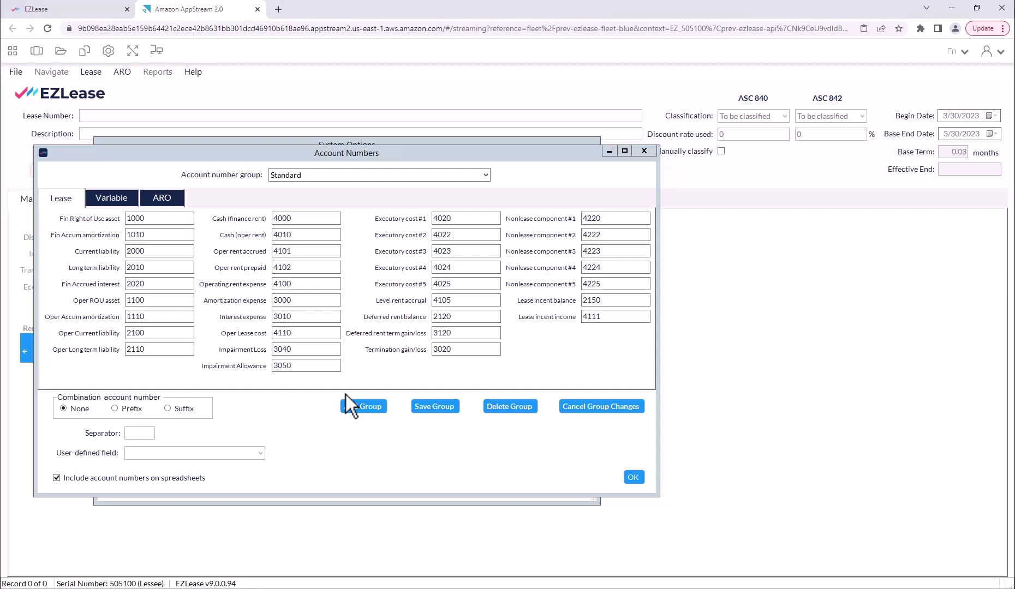
pyautogui.press('Escape')
pyautogui.click(488, 214)
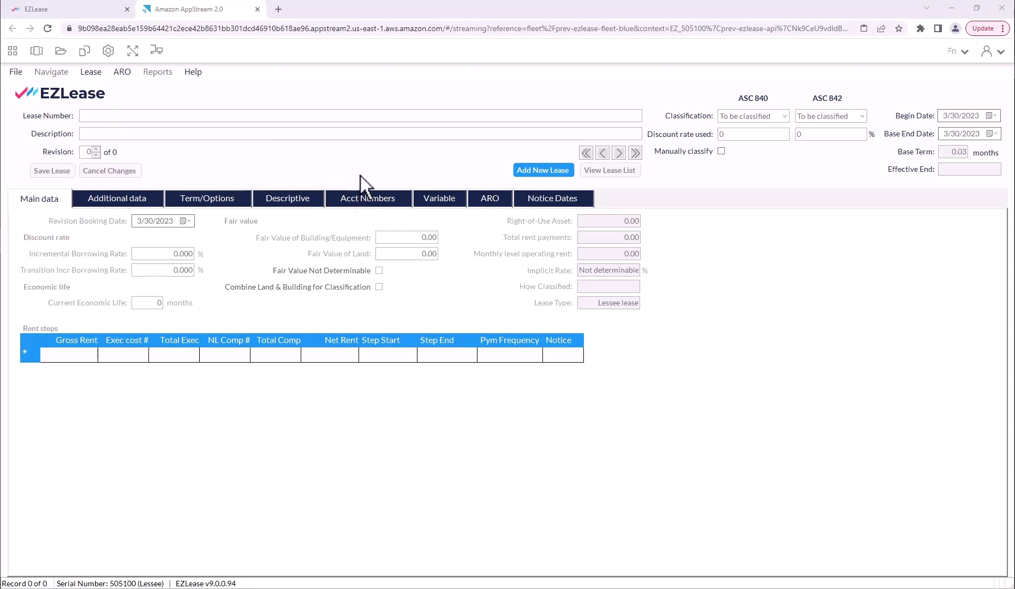
# Step: Add a new lease with the lease number "123 - Example Lease"
pyautogui.click(531, 168)
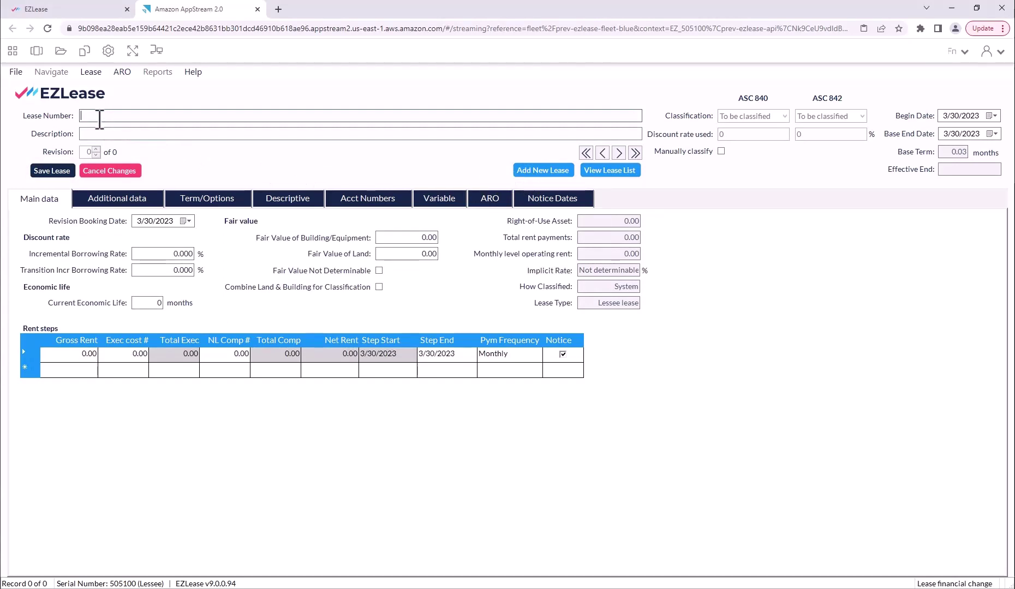
pyautogui.write('123')
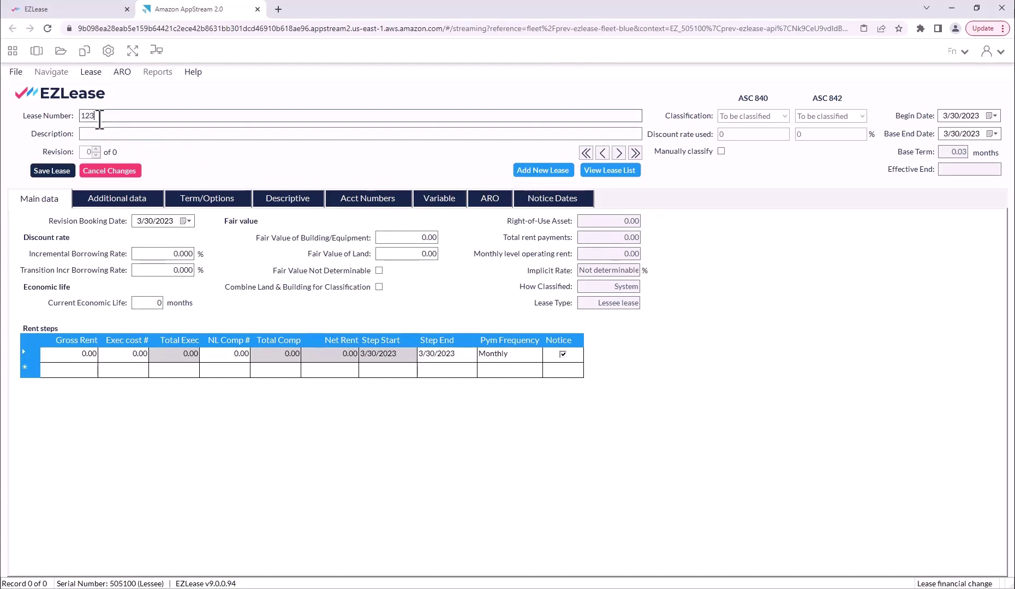
pyautogui.write(' - Example Lease')
pyautogui.press('Tab')
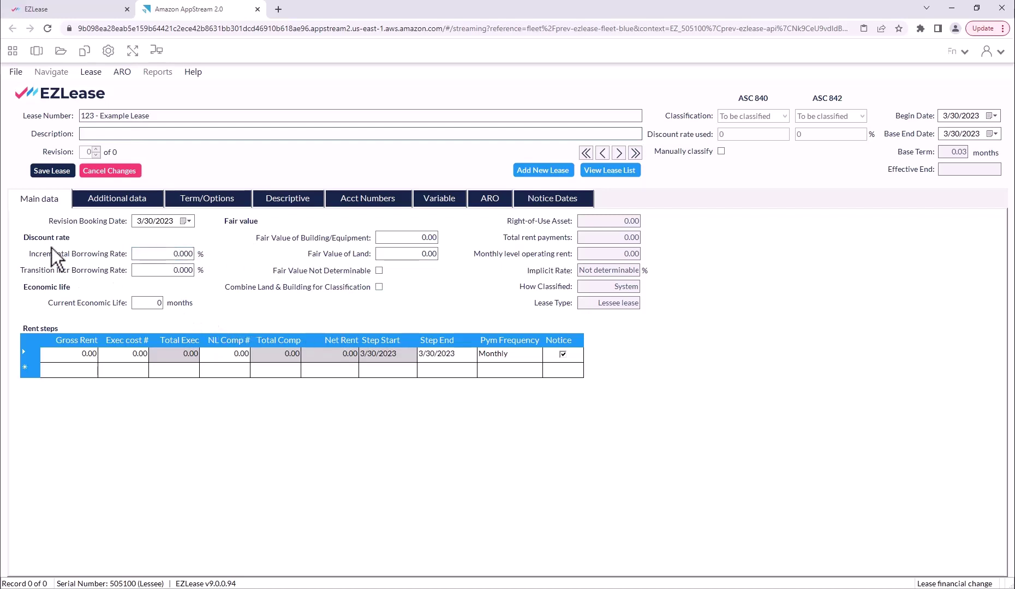
# Step: Set the incremental borrowing rate to 3% and the base lease dates from 1/1/2022 to 12/31/2029
pyautogui.doubleClick(178, 253)
pyautogui.write('3')
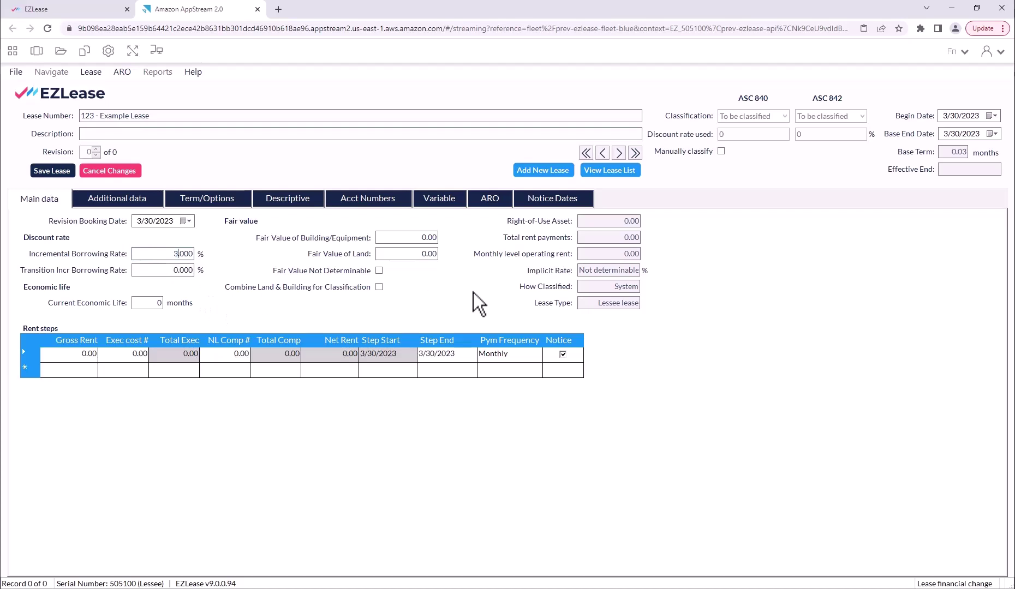
pyautogui.click(946, 116)
pyautogui.write('1')
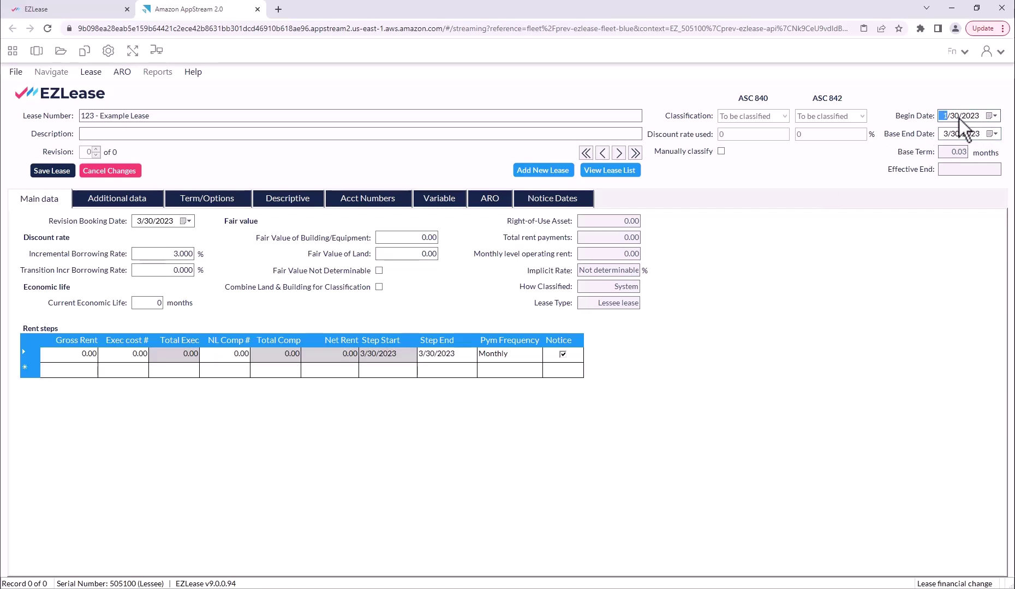
pyautogui.write('/ 1/2022')
pyautogui.click(946, 135)
pyautogui.write('12')
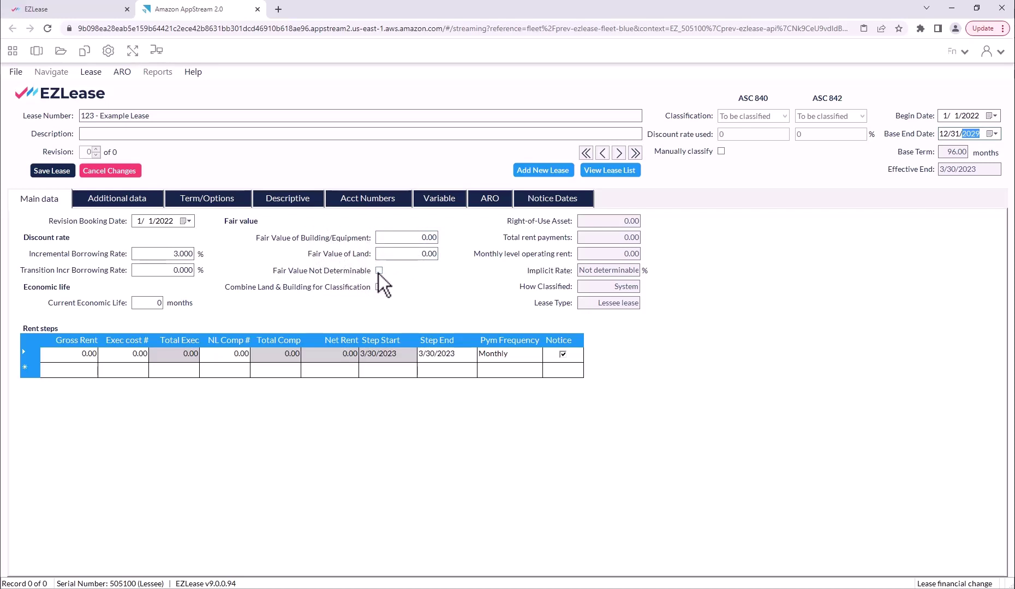
# Step: Mark the fair value as not determinable and set the current economic life to 240 months
pyautogui.click(379, 271)
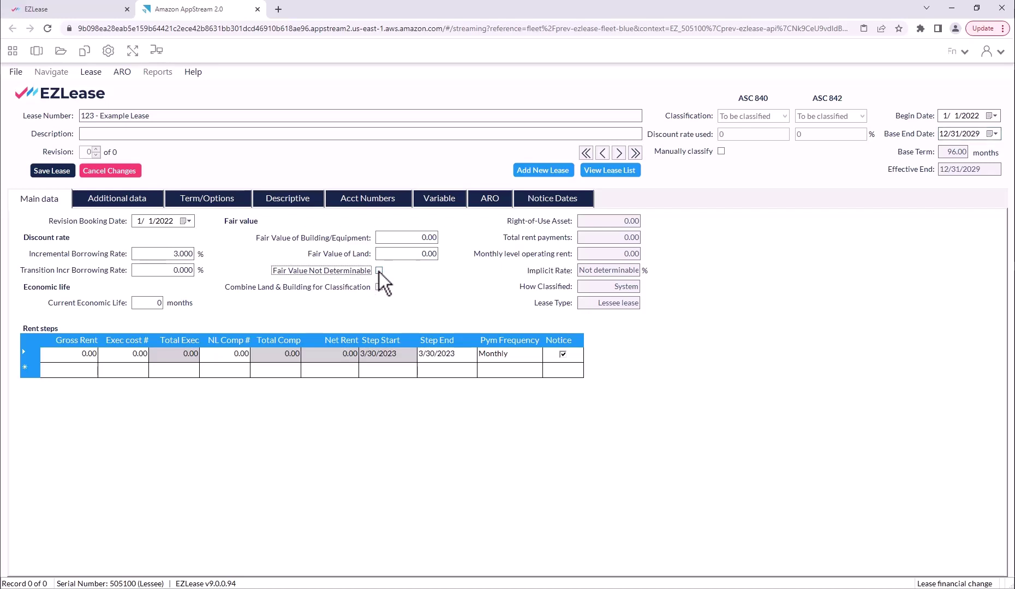
pyautogui.click(152, 304)
pyautogui.write('24')
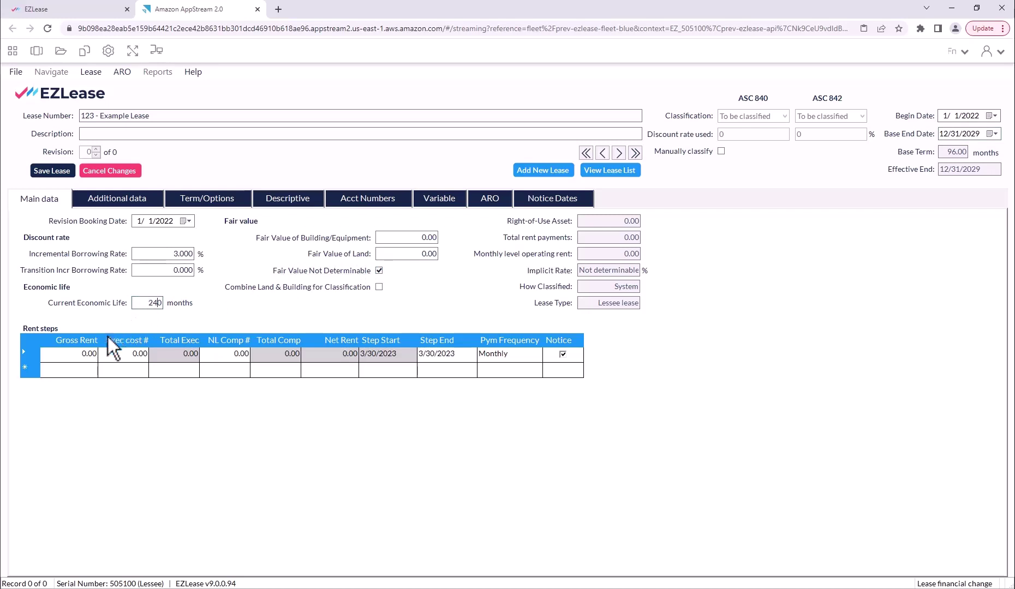
# Step: Enter a gross rent of 3000 in the first rent step and save the lease
pyautogui.click(76, 356)
pyautogui.write('3000')
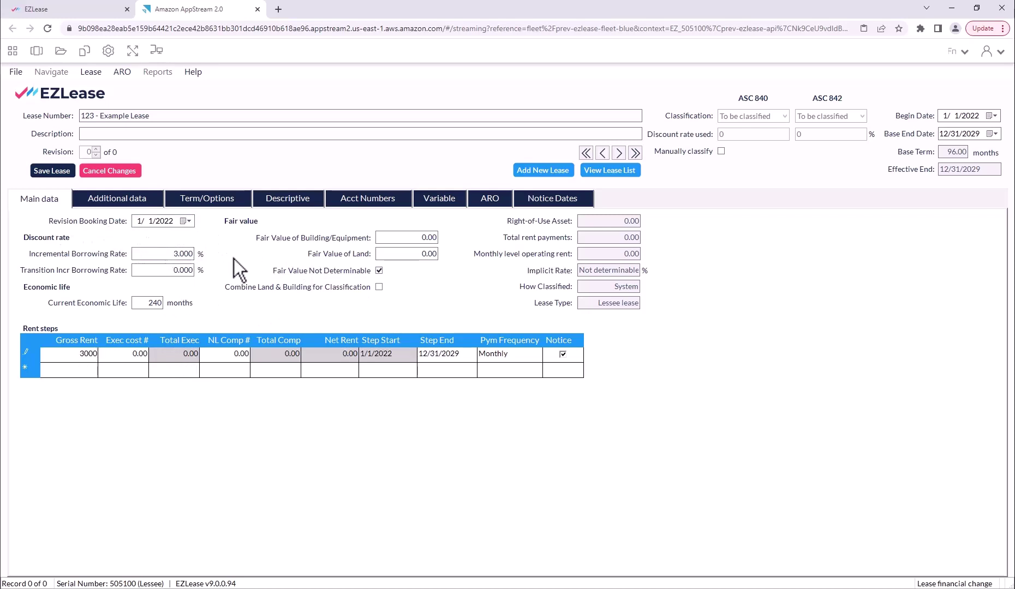
pyautogui.click(105, 198)
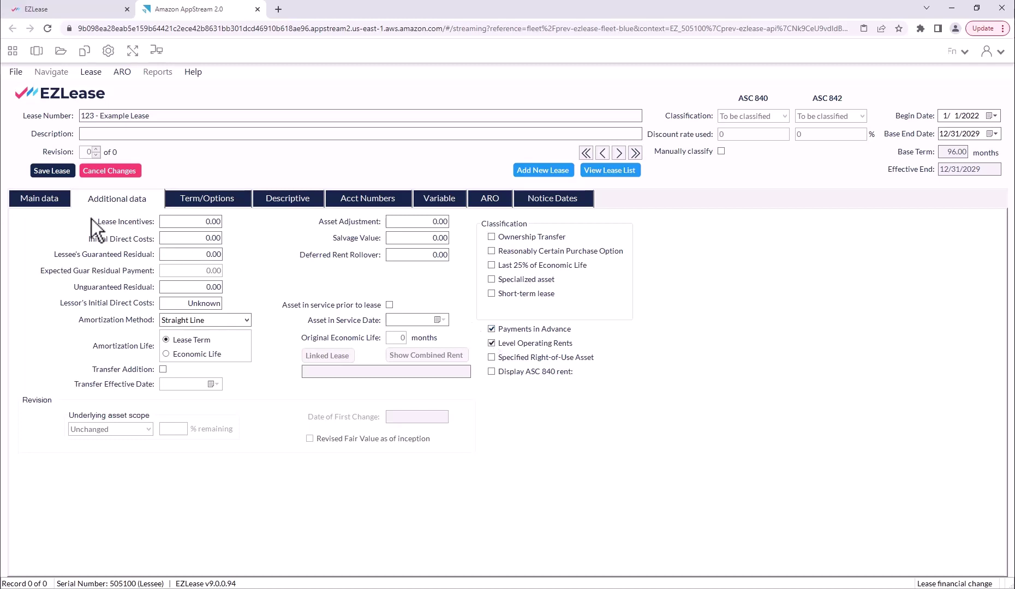
pyautogui.click(42, 200)
pyautogui.click(48, 170)
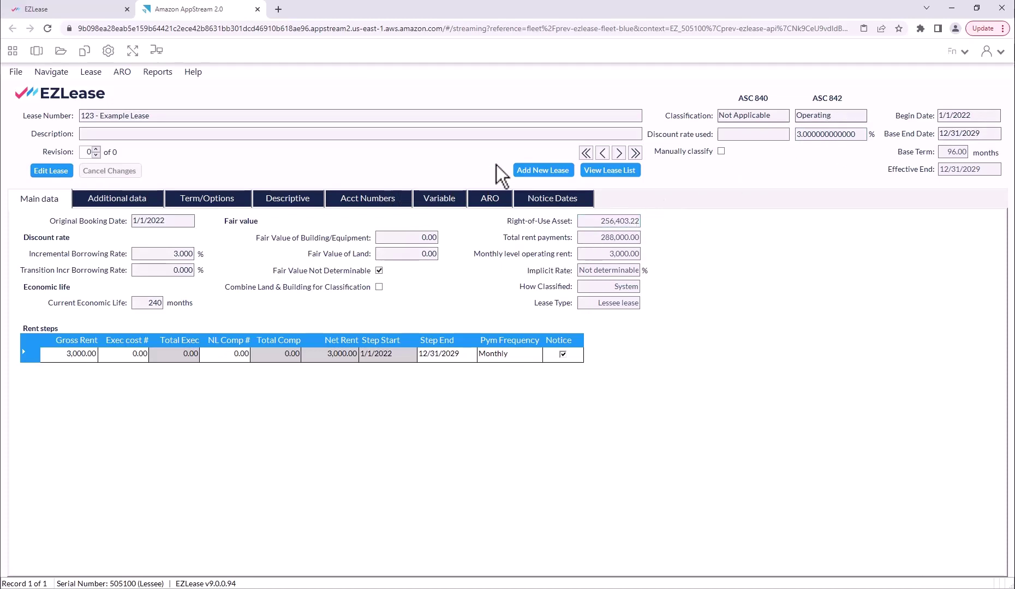
# Step: View the classification report for the saved lease, then close it
pyautogui.click(96, 77)
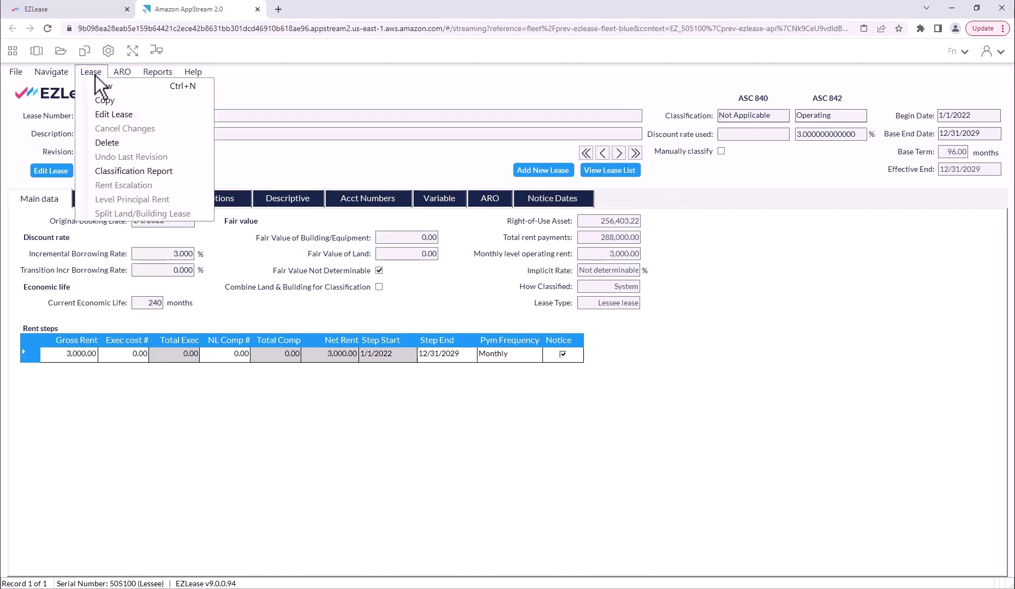
pyautogui.click(116, 170)
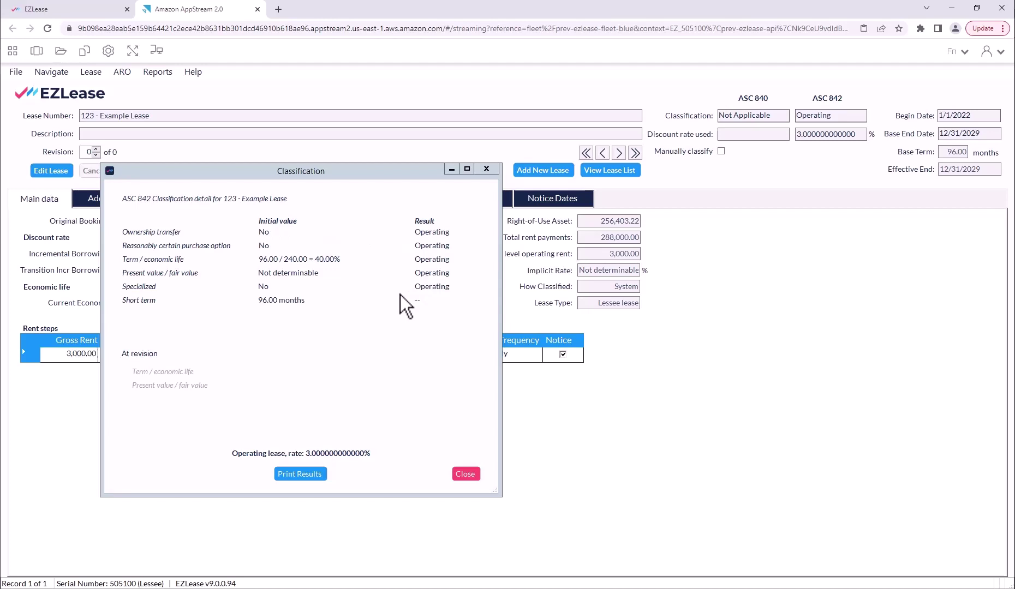
pyautogui.click(465, 476)
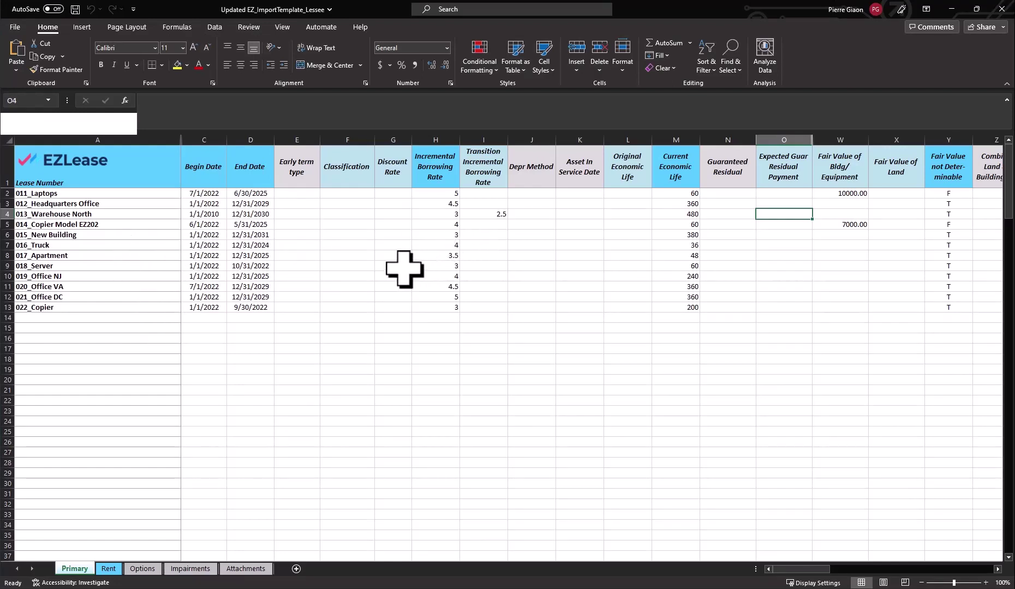
# Step: In the Excel import template, read the note on the Incremental Borrowing Rate column of the Primary sheet
pyautogui.click(419, 180)
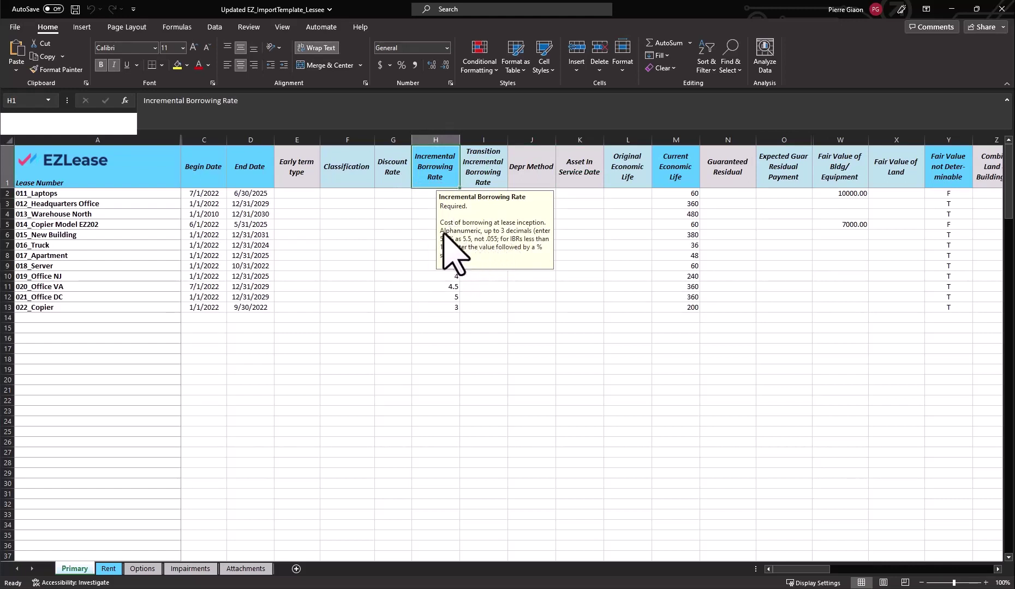
pyautogui.click(403, 213)
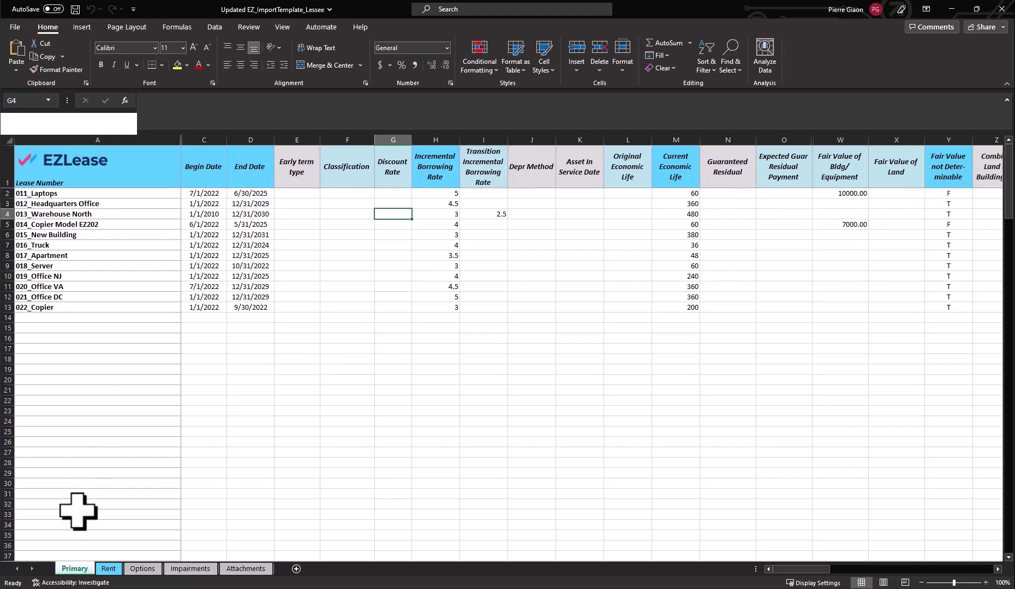
# Step: On the Rent sheet, examine the rent amounts and dates in the two 012_Headquarters Office rows
pyautogui.click(108, 570)
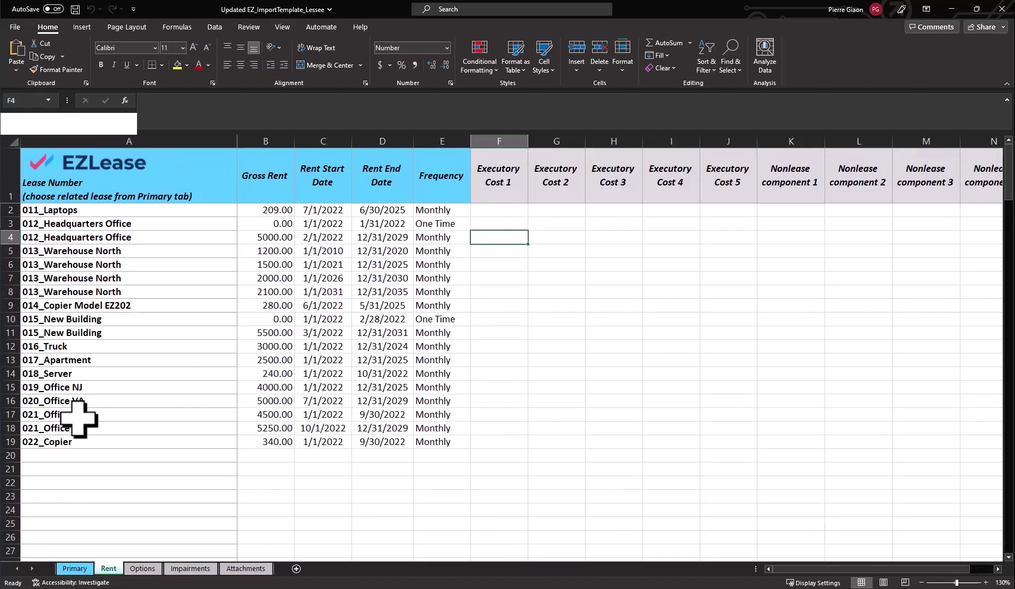
pyautogui.click(7, 224)
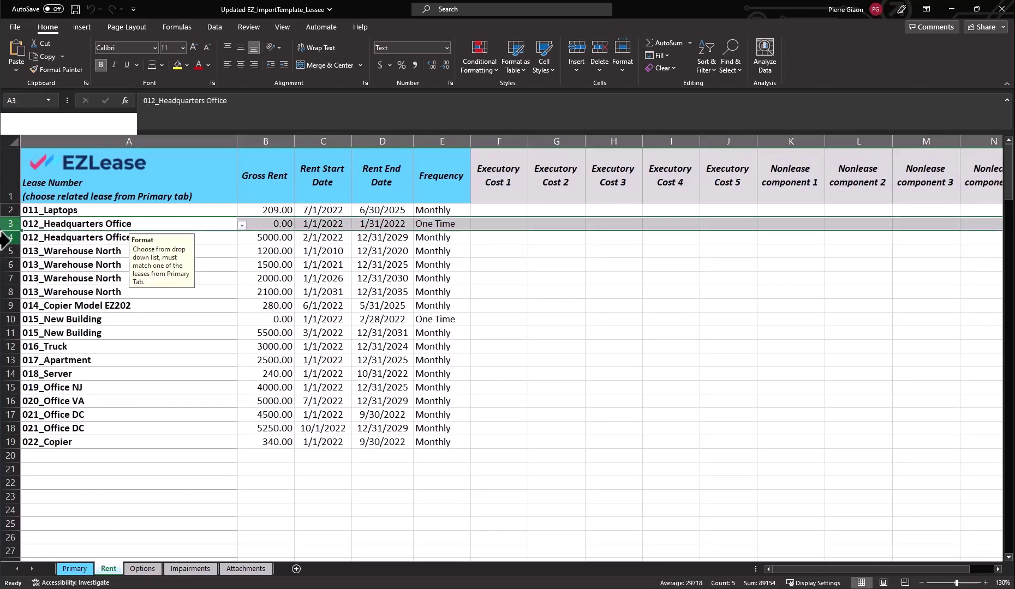
pyautogui.click(10, 237)
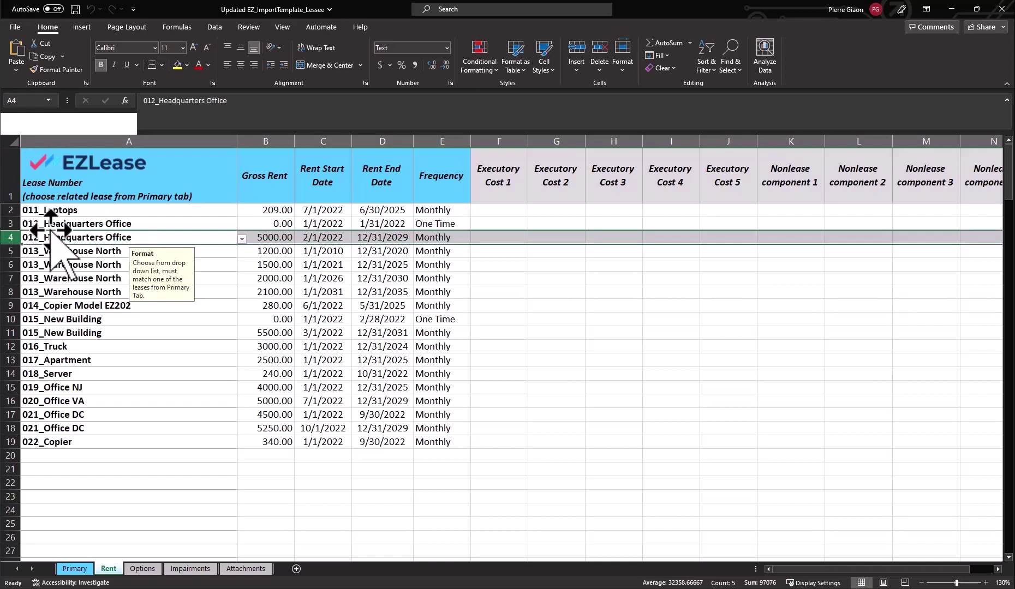
pyautogui.click(189, 223)
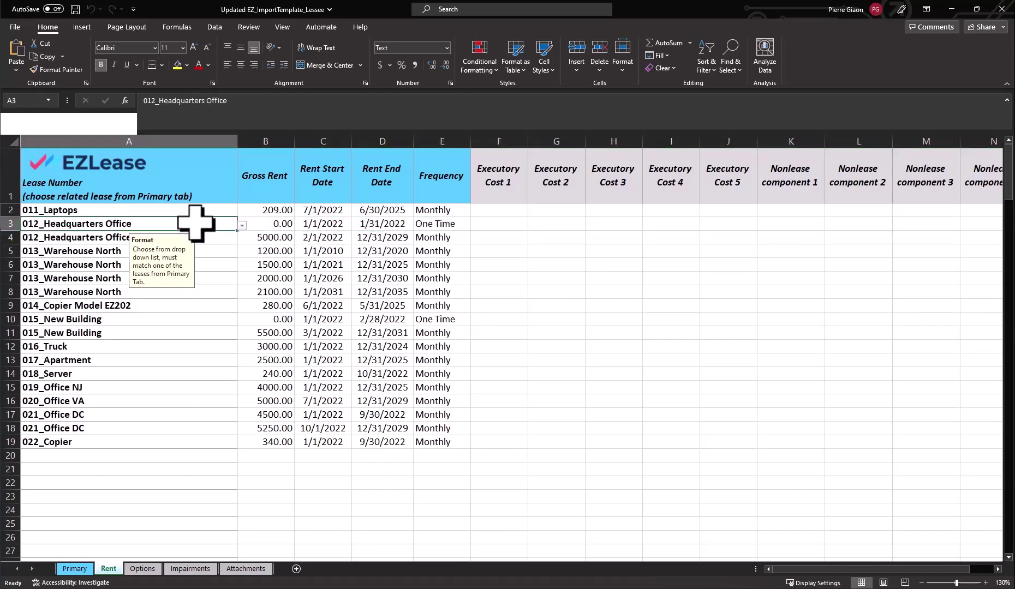
pyautogui.click(256, 226)
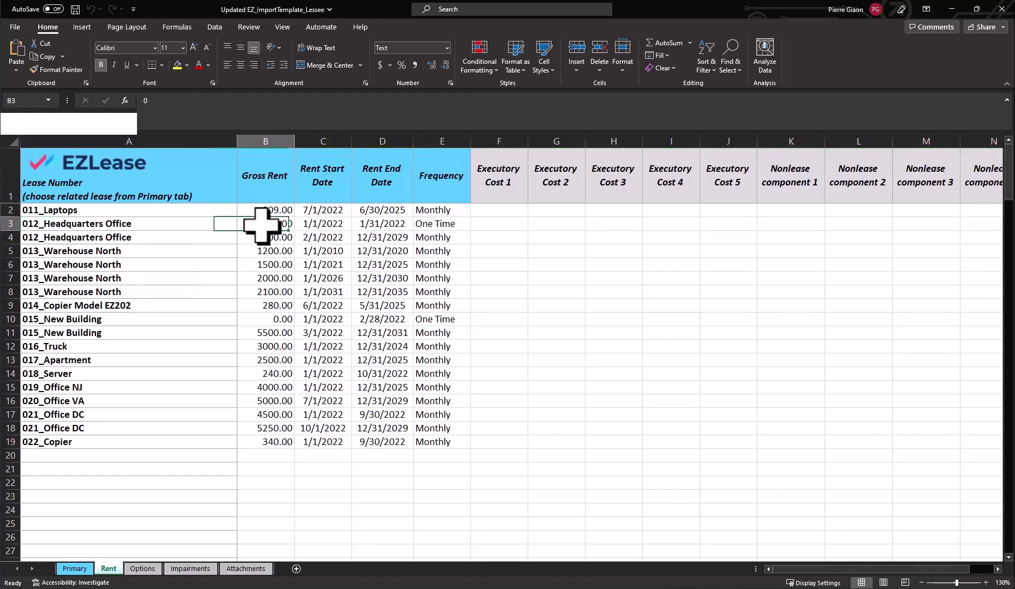
pyautogui.click(329, 222)
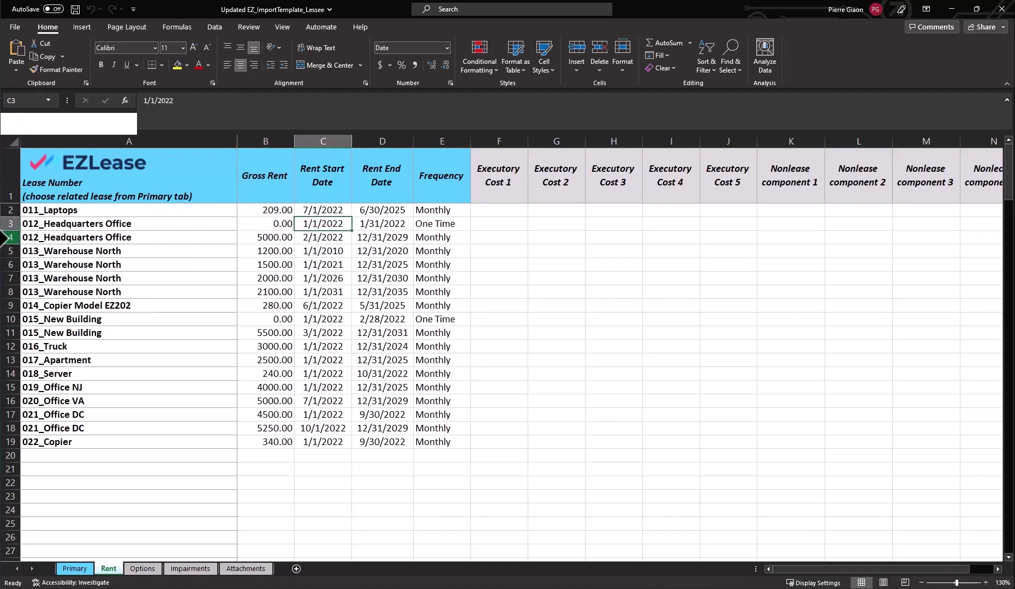
pyautogui.click(250, 235)
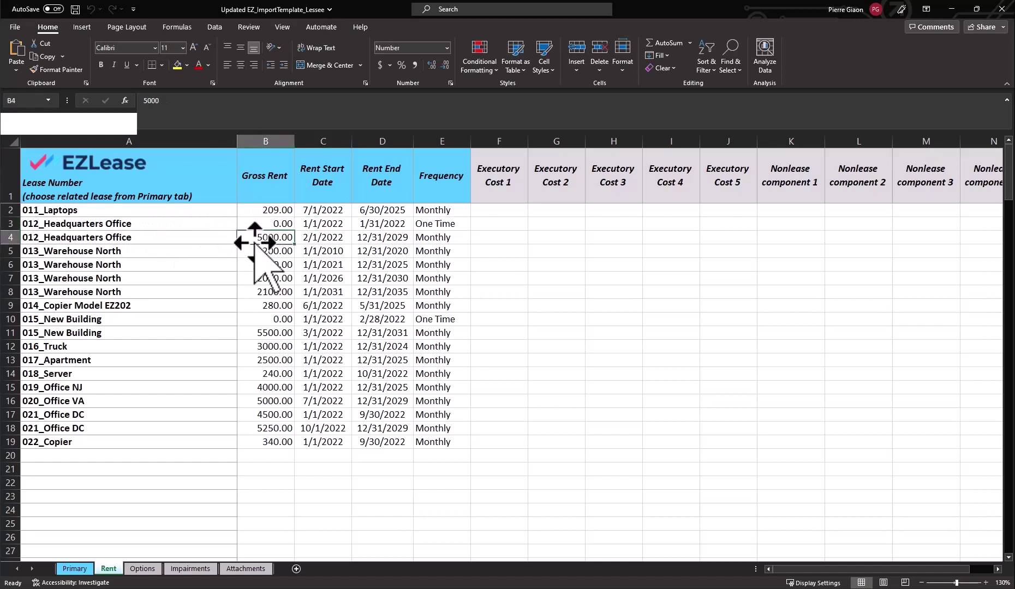
# Step: Review the payment frequency options for the second 012_Headquarters Office row and switch back to EZLease
pyautogui.click(456, 243)
pyautogui.click(475, 240)
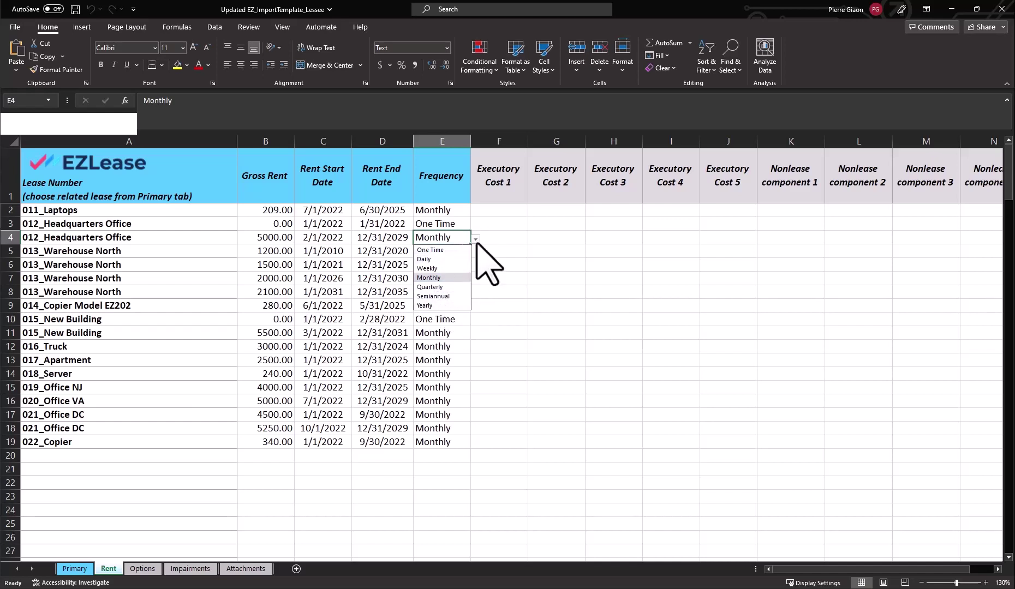
pyautogui.click(475, 239)
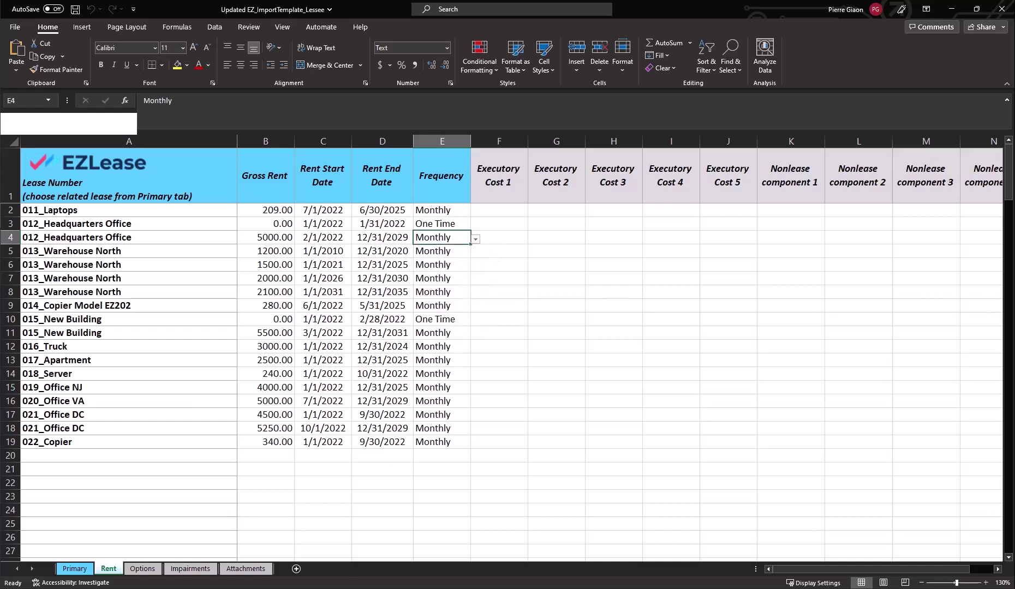
pyautogui.hotkey('alt', 'Tab')
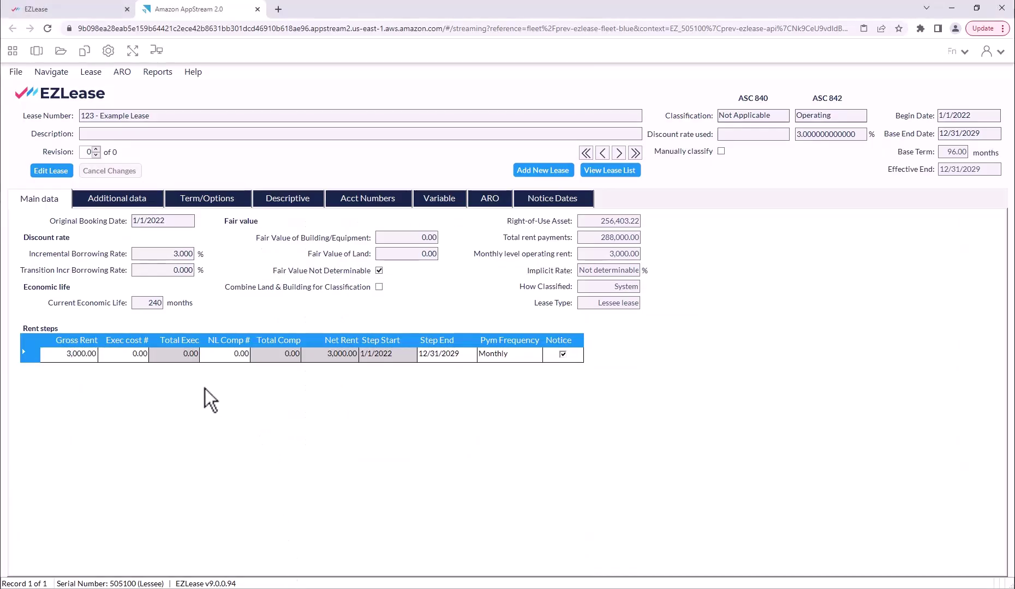
# Step: Upload the leases from IMPORT - FASB - Lessee 60ct.xlsx with the booking date unchecked, and decline saving the upload report
pyautogui.click(17, 74)
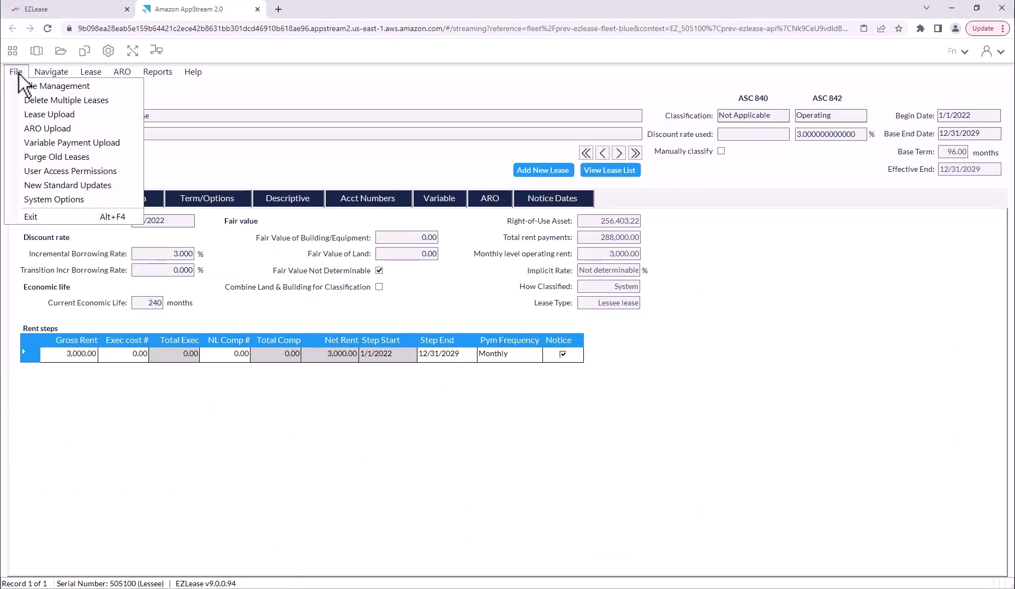
pyautogui.click(45, 119)
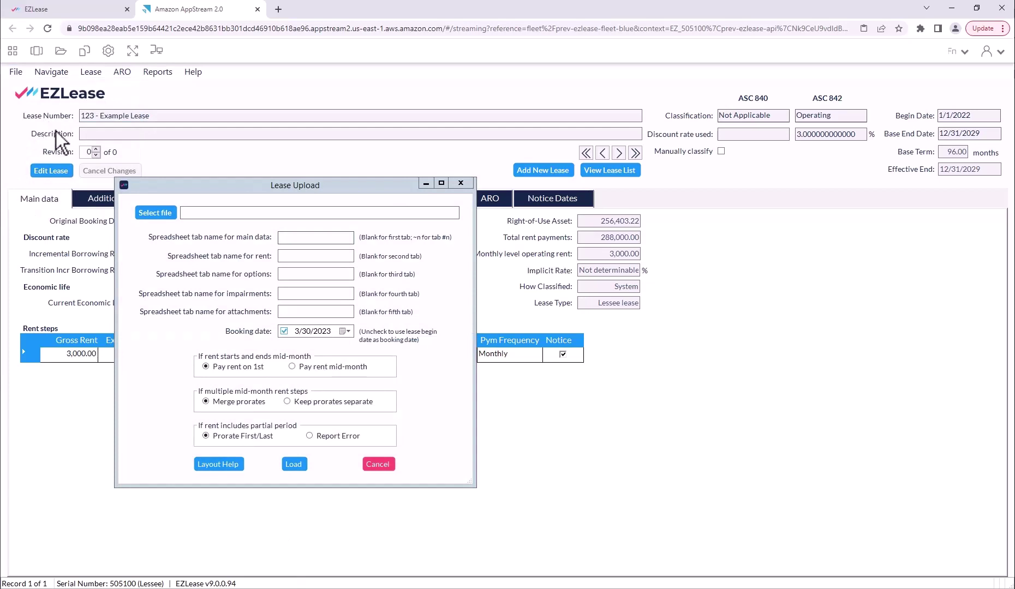
pyautogui.click(161, 214)
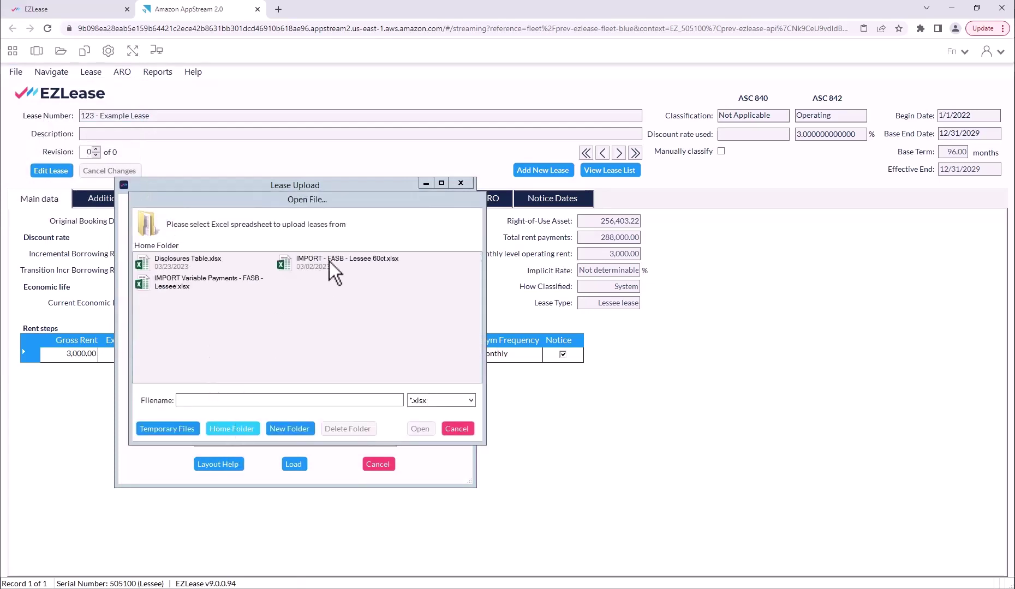
pyautogui.doubleClick(329, 260)
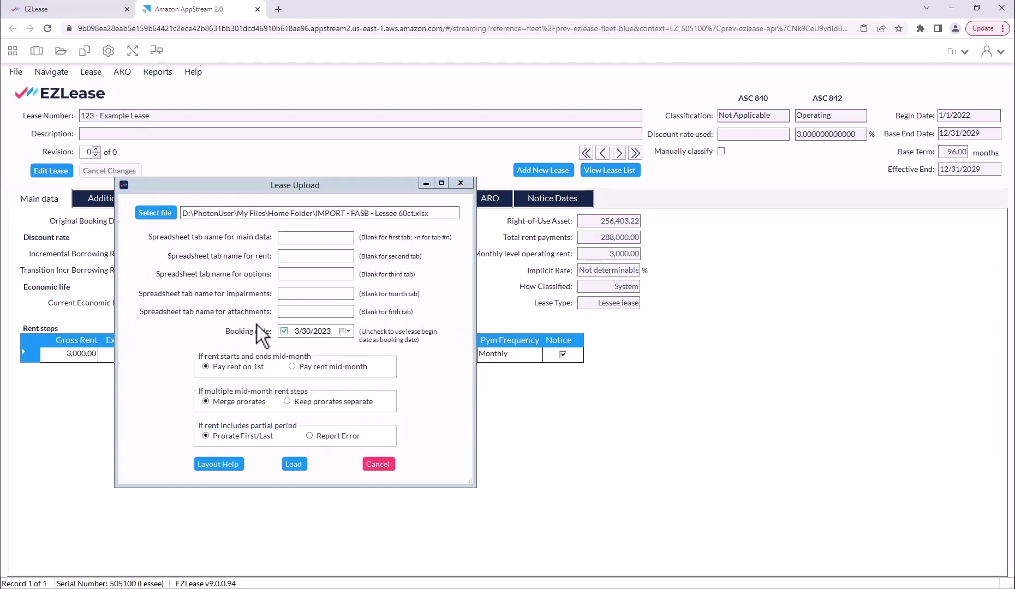
pyautogui.click(284, 331)
pyautogui.click(293, 465)
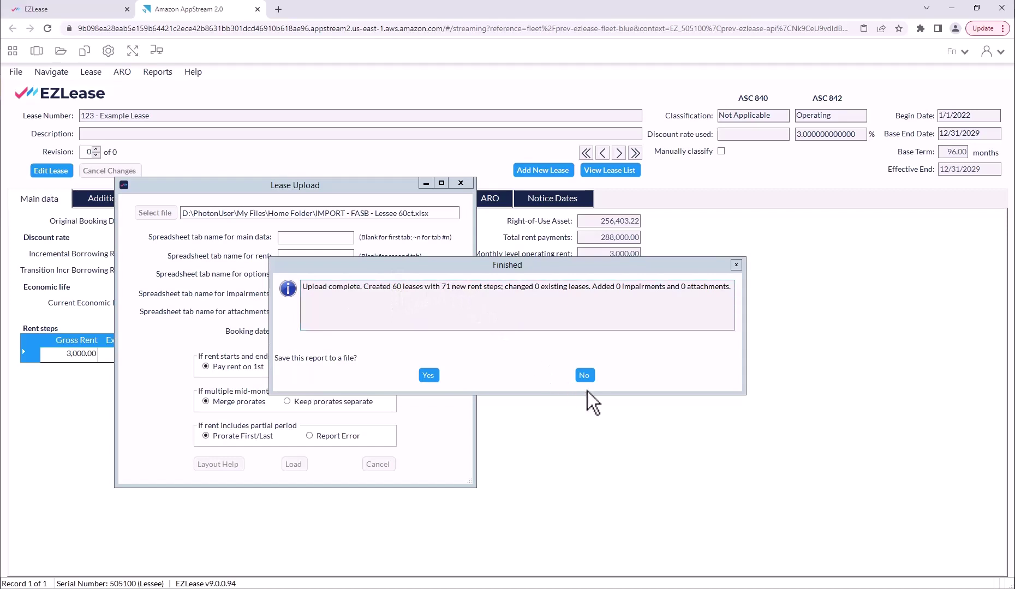
pyautogui.click(584, 376)
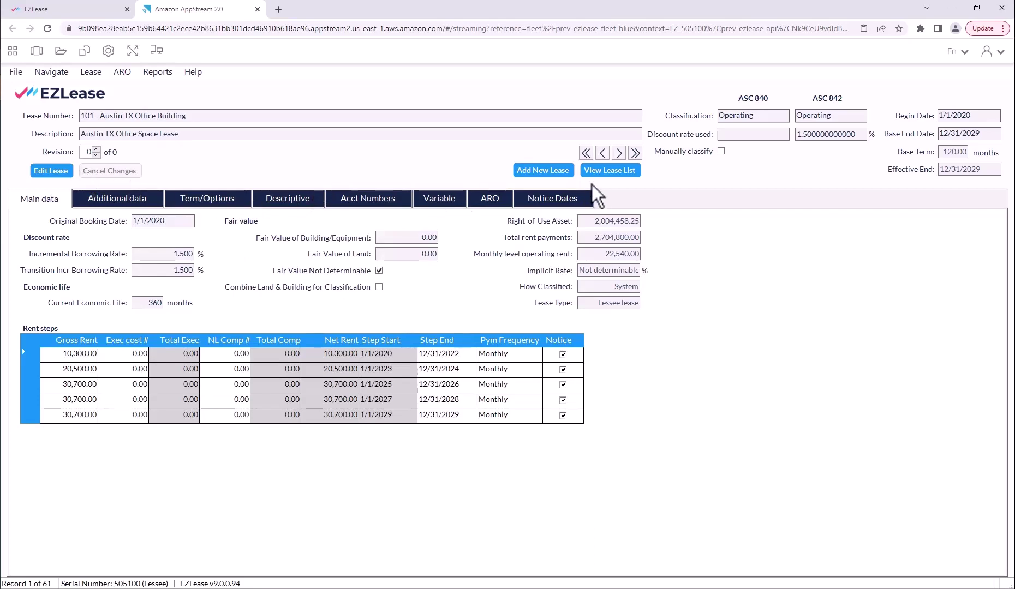
# Step: Browse the lease list and open lease 104 - Alexandria Office Building
pyautogui.click(602, 173)
pyautogui.moveTo(431, 170)
pyautogui.mouseDown()
pyautogui.moveTo(428, 291)
pyautogui.moveTo(431, 162)
pyautogui.mouseUp()
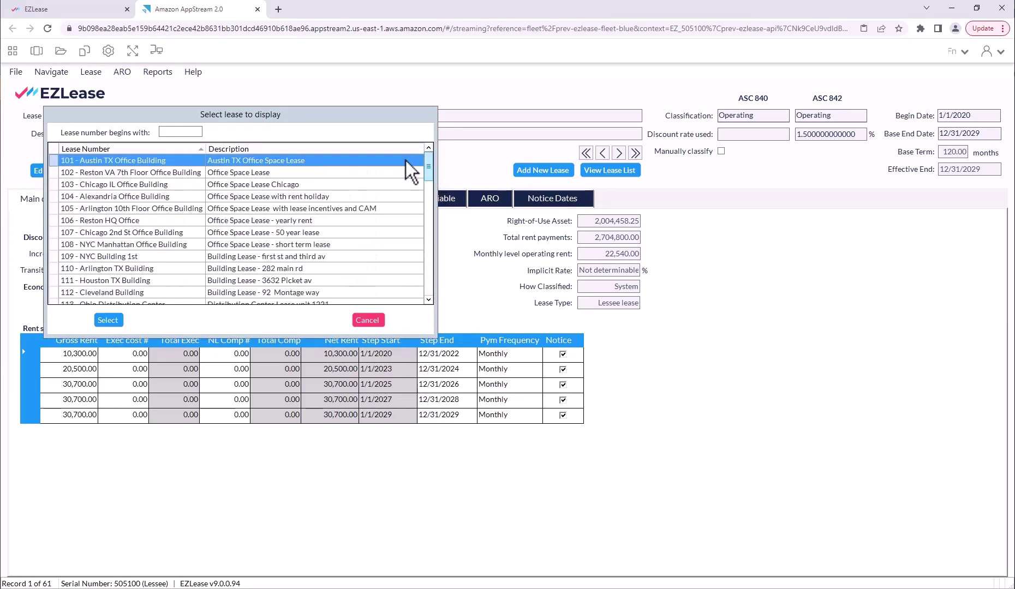
pyautogui.doubleClick(179, 196)
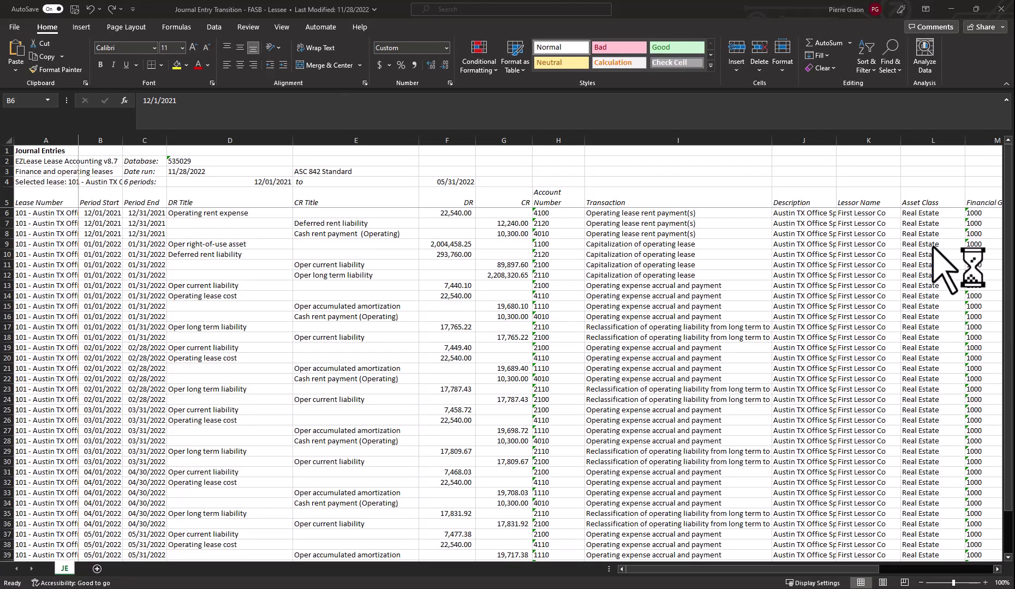
# Step: In the Excel journal entry report, examine the Transaction column, the capitalization entries in rows 9 to 12, and the Account Number column
pyautogui.click(657, 196)
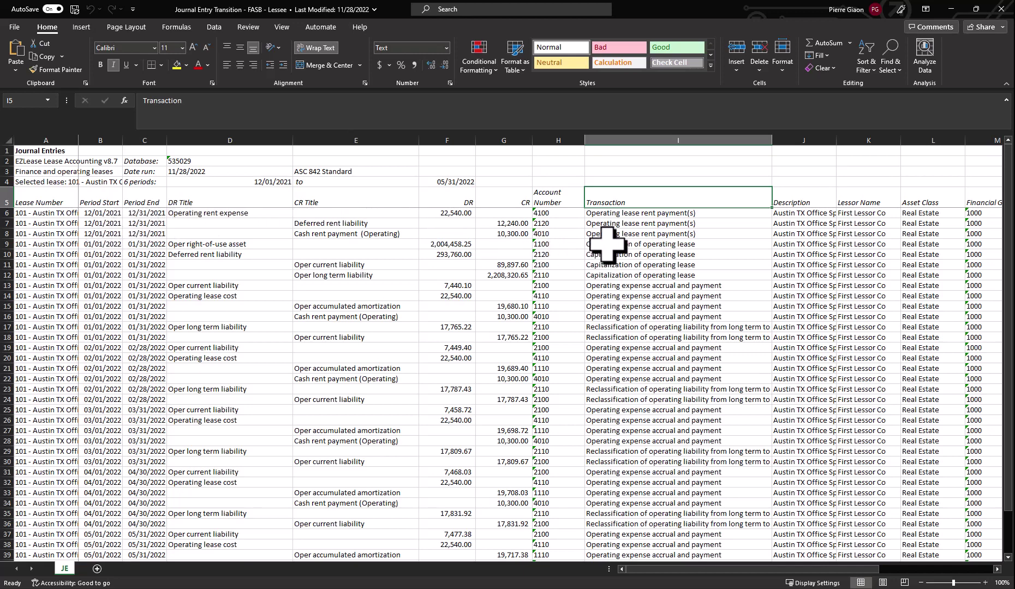
pyautogui.moveTo(589, 245); pyautogui.dragTo(588, 279)
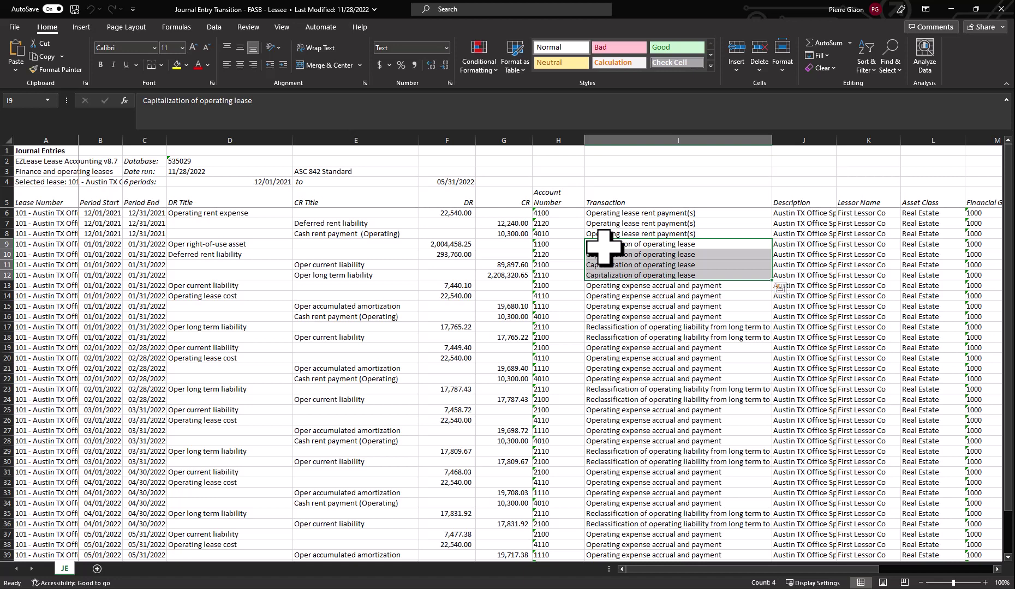
pyautogui.click(539, 202)
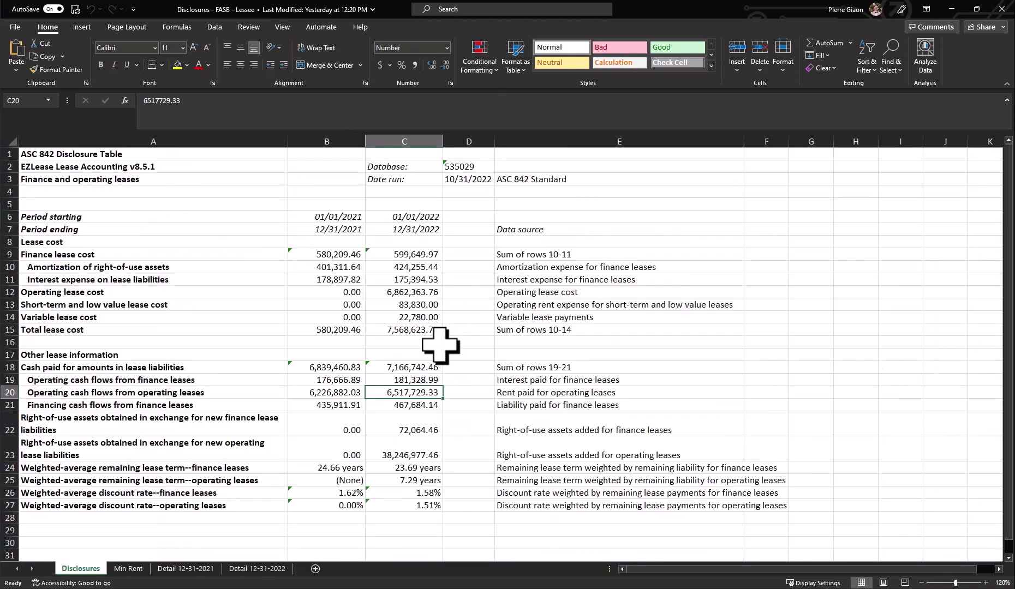
# Step: In the ASC 842 Disclosure Table, compare the reporting period dates of the 2022 and 2021 columns
pyautogui.click(434, 343)
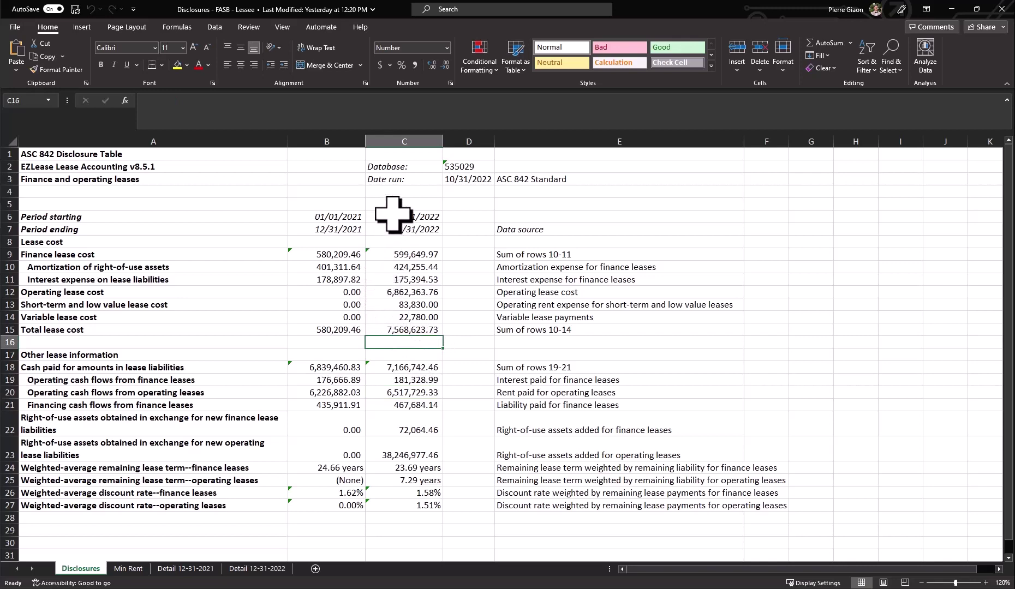
pyautogui.moveTo(385, 216); pyautogui.dragTo(371, 233)
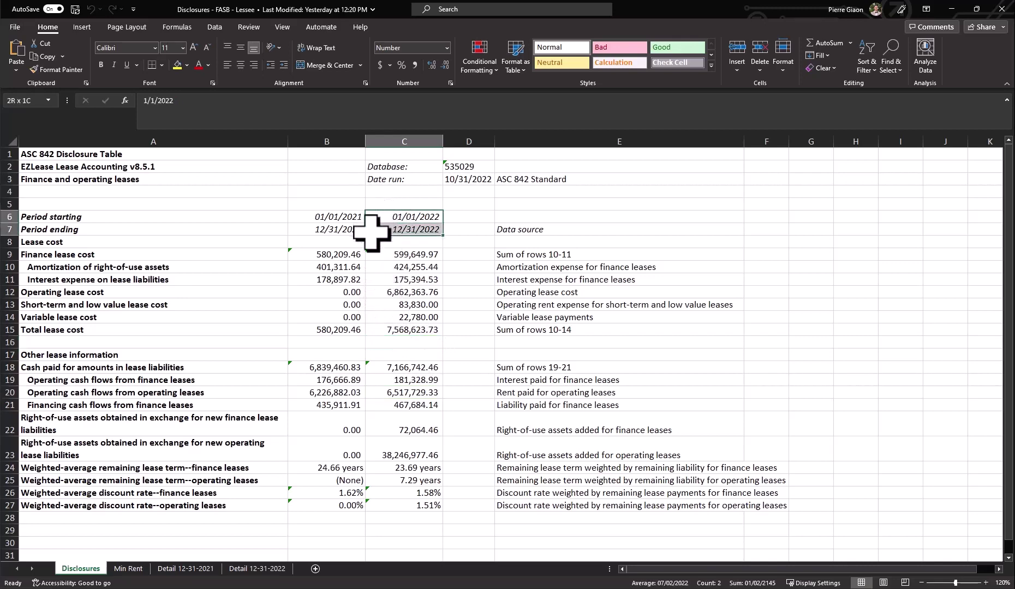
pyautogui.moveTo(299, 216); pyautogui.dragTo(312, 232)
pyautogui.click(415, 242)
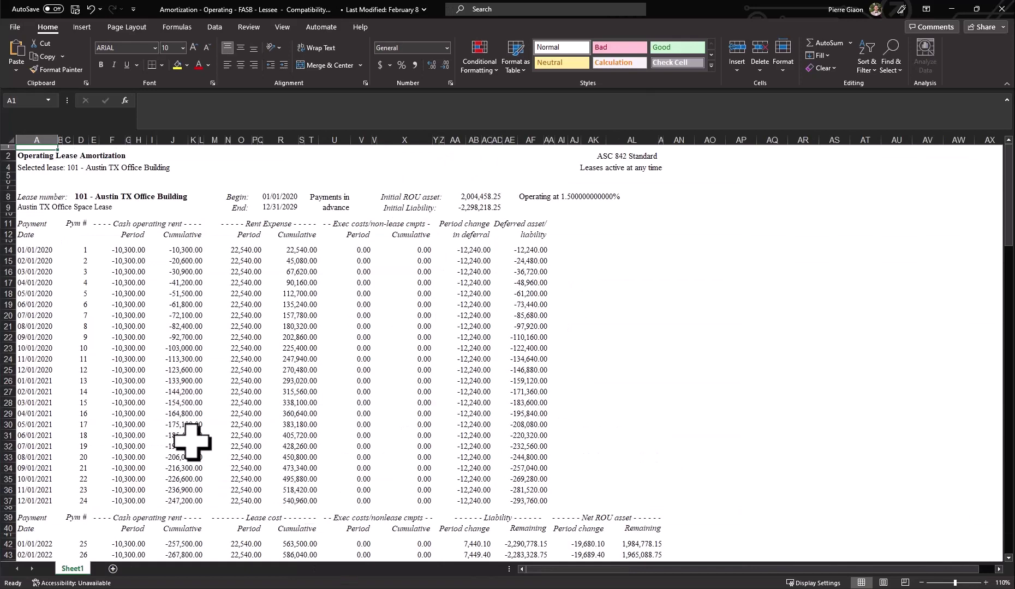
# Step: In the Operating Lease Amortization report, examine the header's lease number, initial ROU asset, initial liability, and classification with discount rate
pyautogui.click(109, 197)
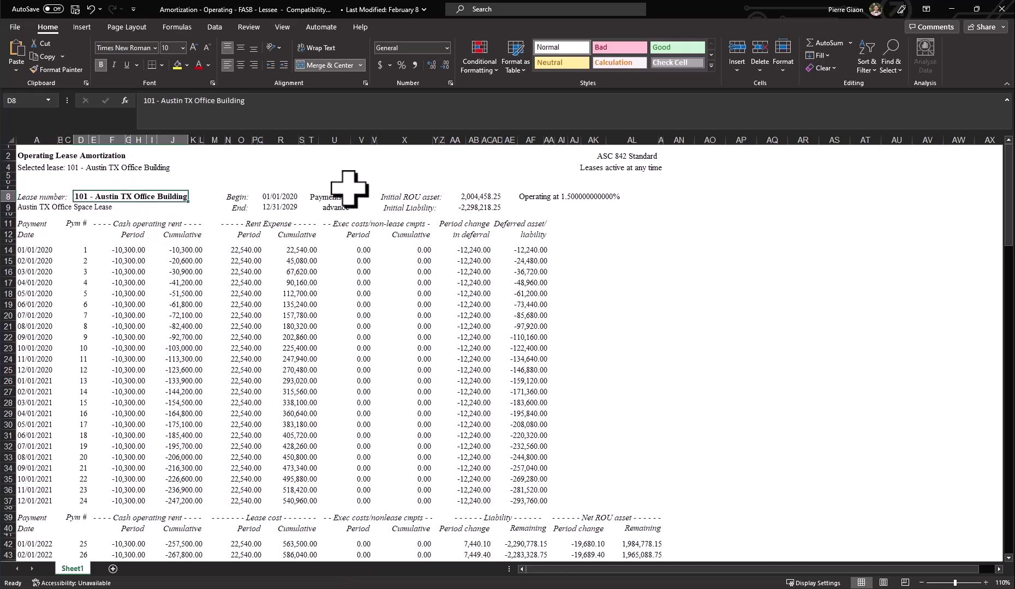
pyautogui.click(404, 198)
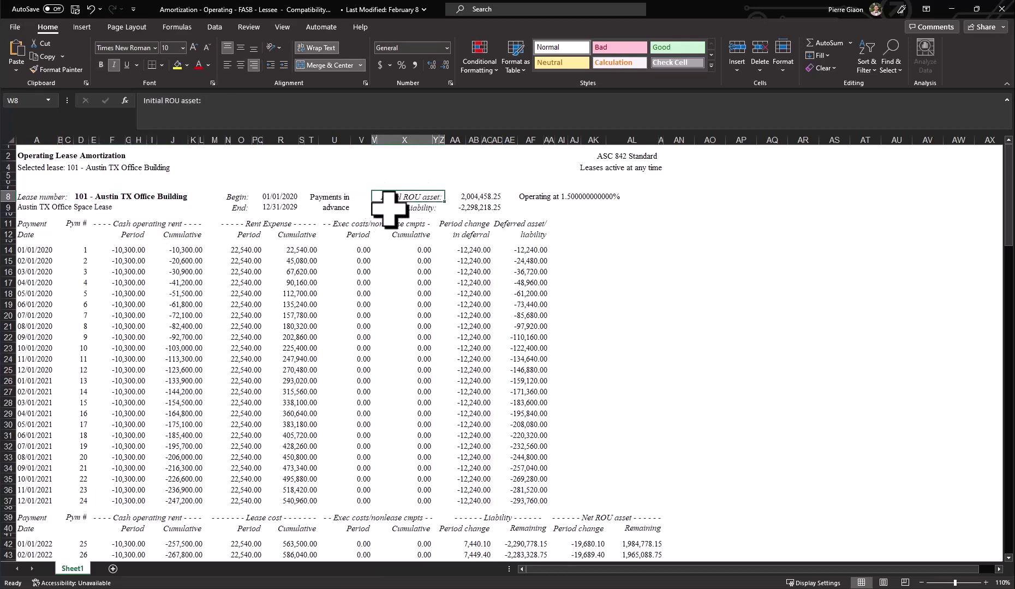
pyautogui.click(390, 208)
pyautogui.click(483, 196)
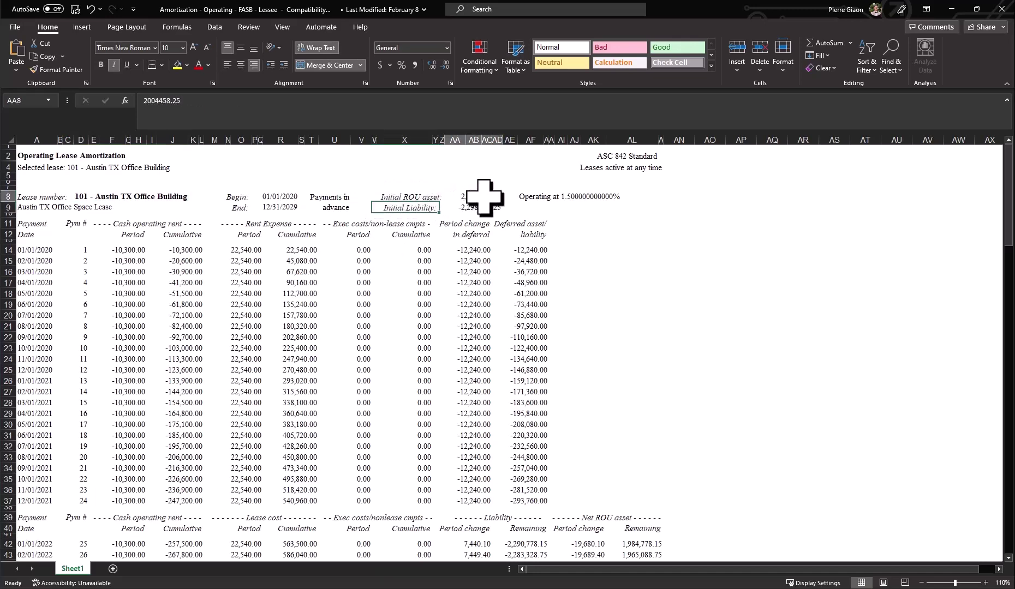
pyautogui.click(540, 199)
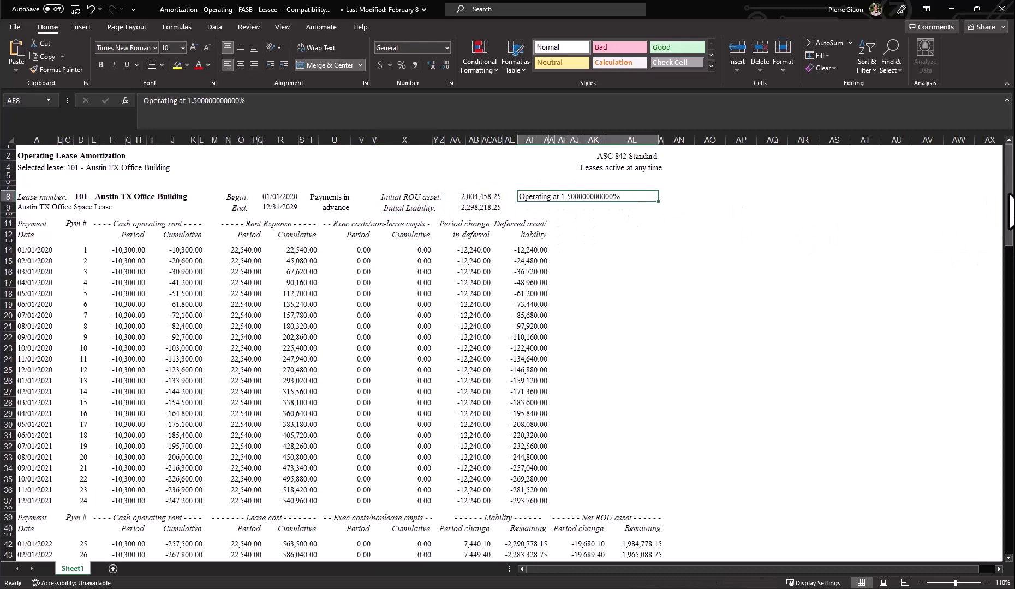
# Step: Examine where the amortization schedule's two sections start, at the 01/01/2020 and 01/01/2022 payment dates
pyautogui.moveTo(1009, 210); pyautogui.dragTo(1009, 227)
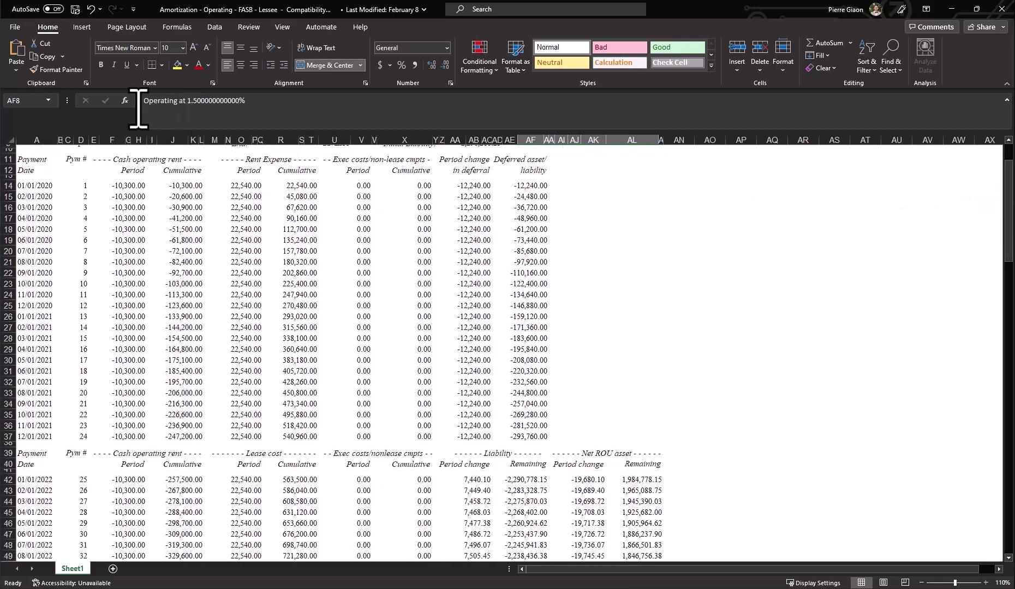
pyautogui.click(33, 187)
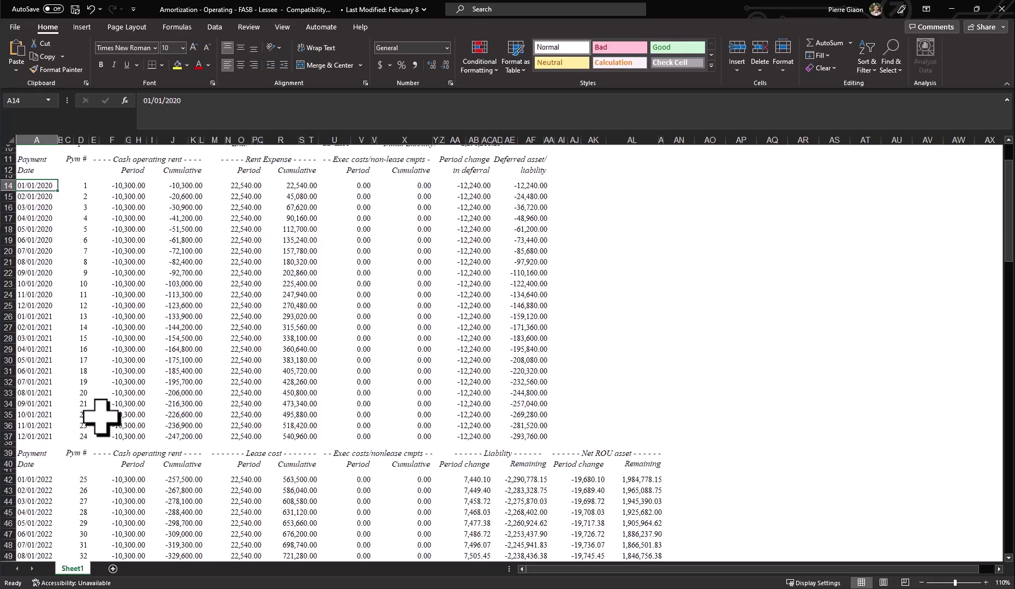
pyautogui.click(47, 479)
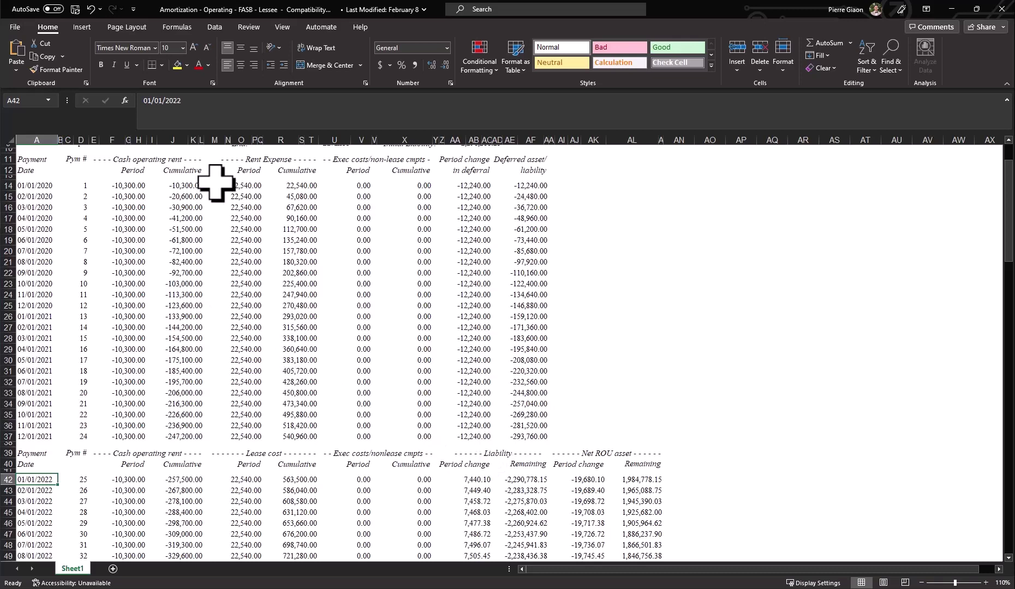
# Step: Examine the second section's Lease cost, Exec costs/nonlease cmpts, Liability and Net ROU asset columns through the later payments
pyautogui.moveTo(1008, 230); pyautogui.dragTo(1007, 290)
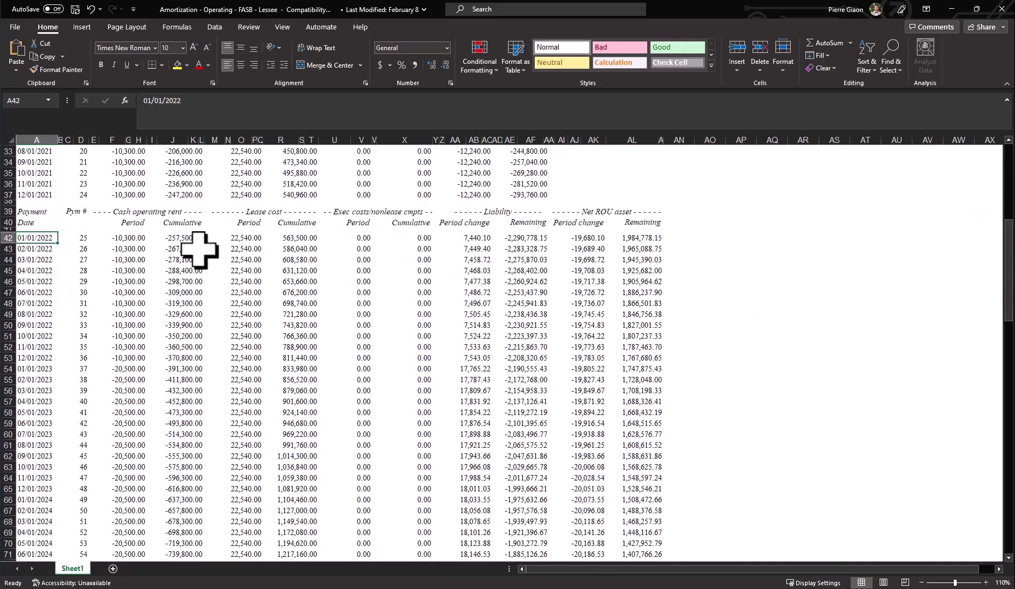
pyautogui.click(251, 213)
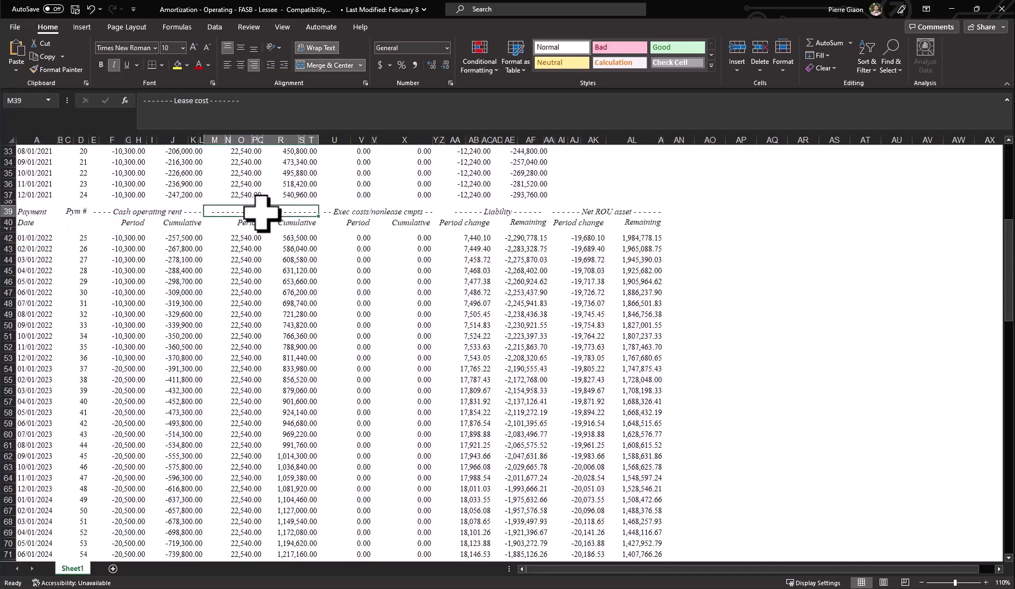
pyautogui.click(369, 211)
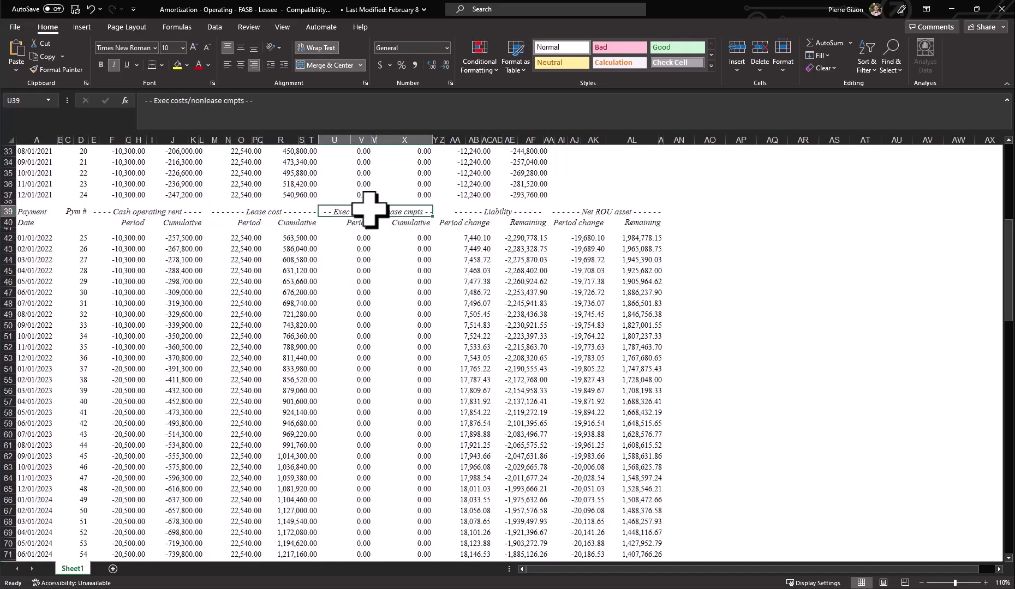
pyautogui.click(494, 211)
pyautogui.click(623, 210)
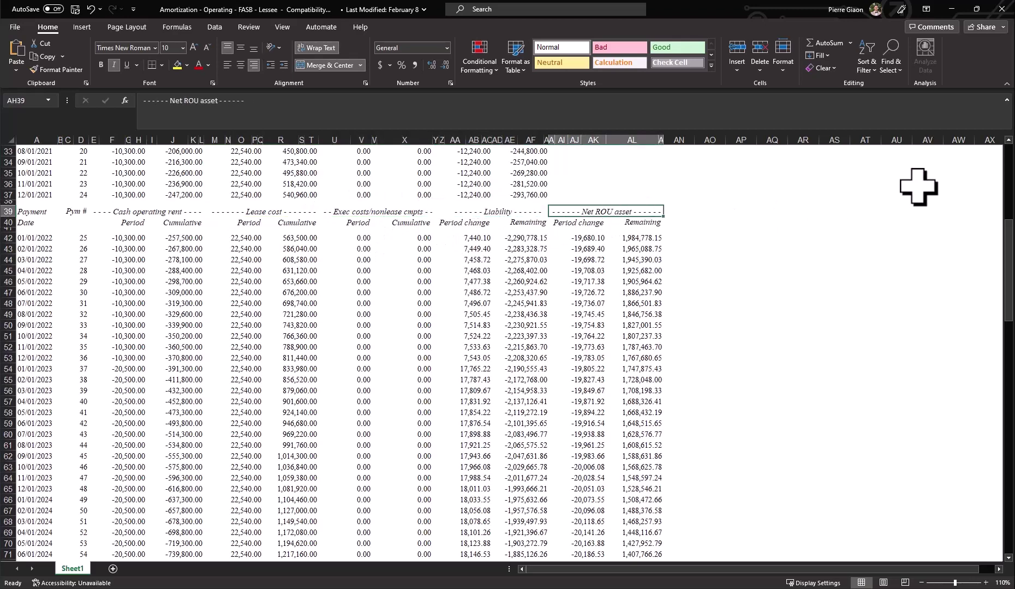
pyautogui.moveTo(1009, 271); pyautogui.dragTo(1010, 491)
pyautogui.moveTo(596, 427); pyautogui.dragTo(543, 430)
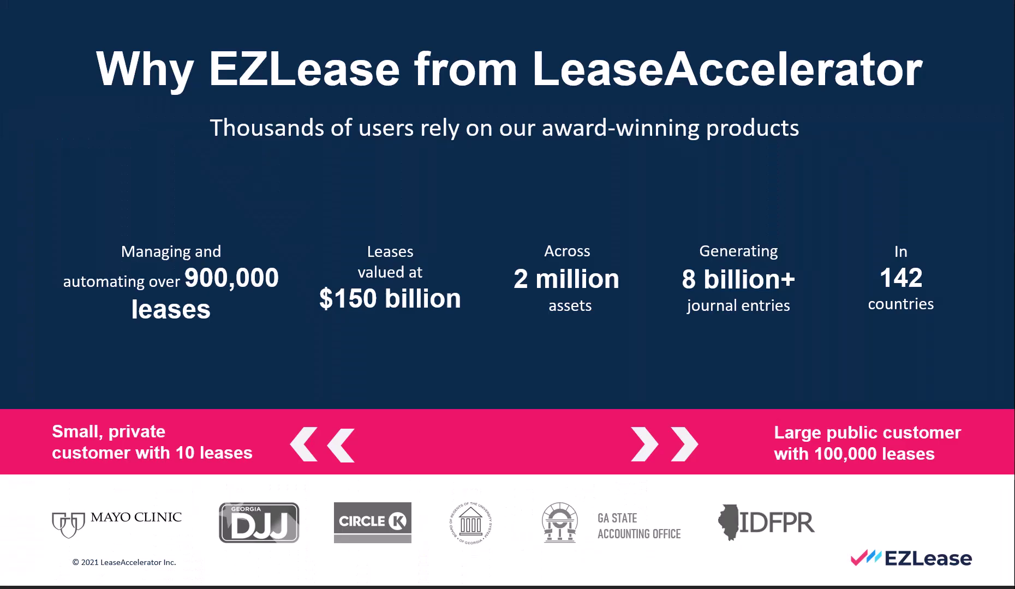